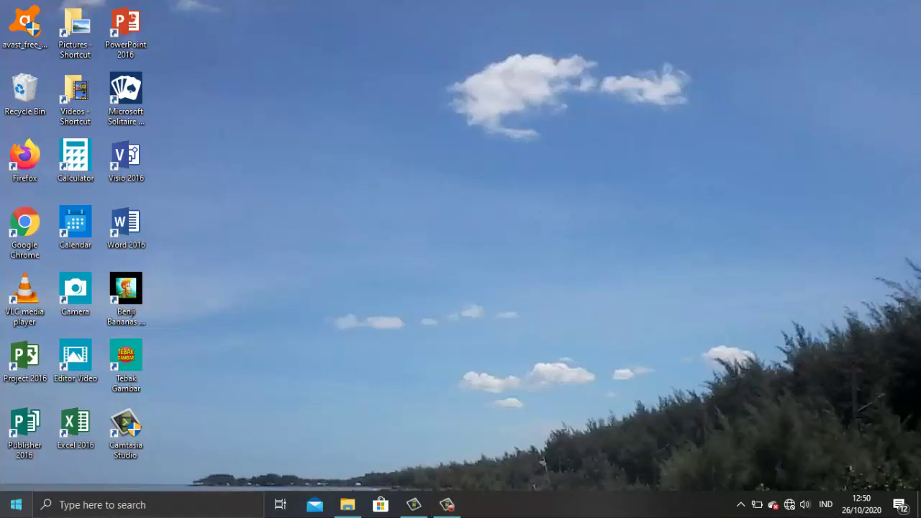
- Open the Start menu and scroll the app list down to PowerPoint 2016
click(16, 504)
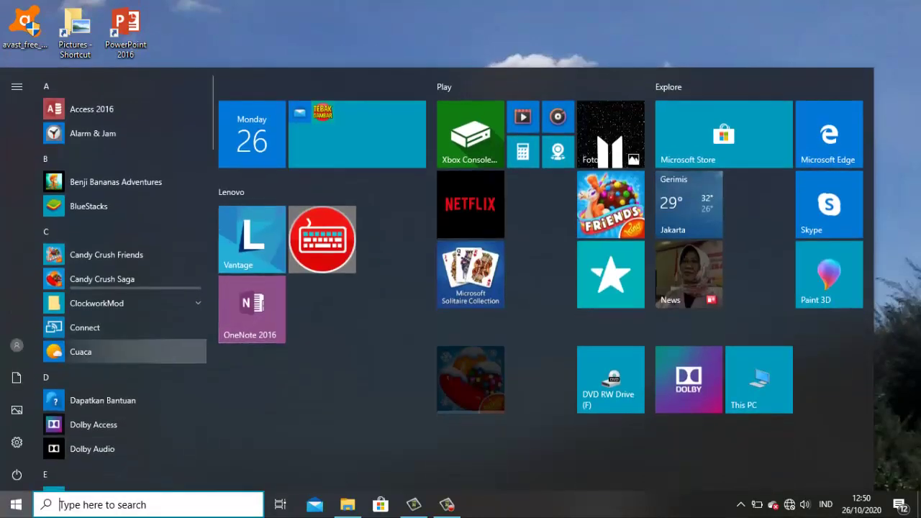
scroll(122, 352, down, 2)
scroll(122, 351, down, 2)
scroll(123, 351, down, 1)
scroll(122, 352, down, 1)
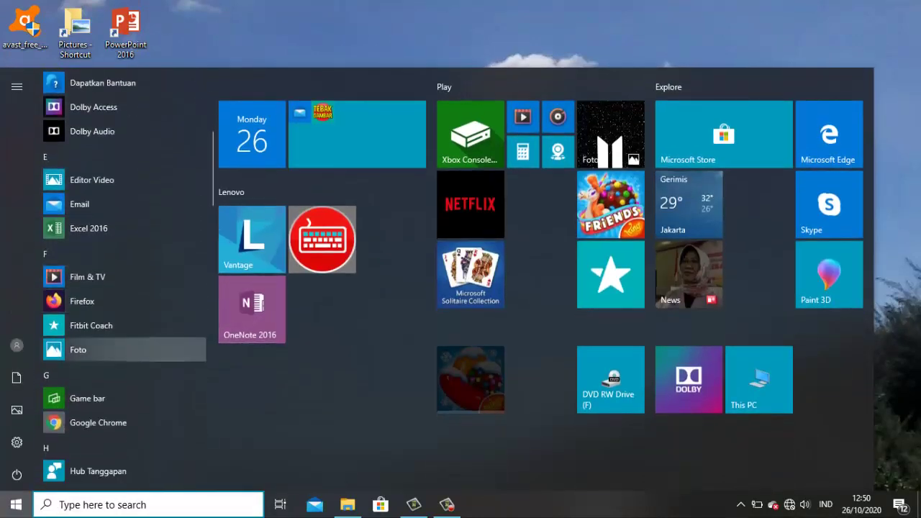
scroll(123, 353, down, 2)
scroll(122, 324, down, 3)
scroll(123, 324, down, 1)
scroll(122, 299, down, 2)
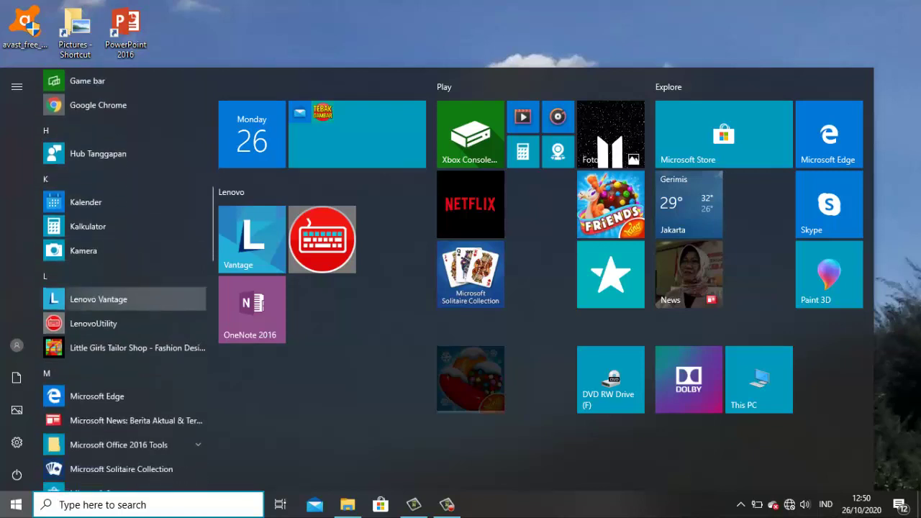
scroll(122, 300, down, 2)
scroll(122, 356, down, 1)
scroll(123, 366, down, 3)
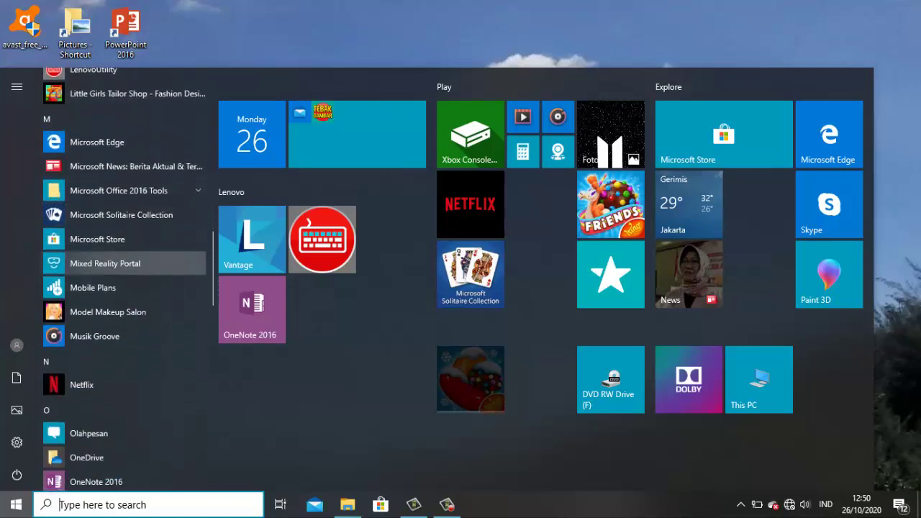
scroll(123, 367, down, 1)
scroll(123, 373, down, 1)
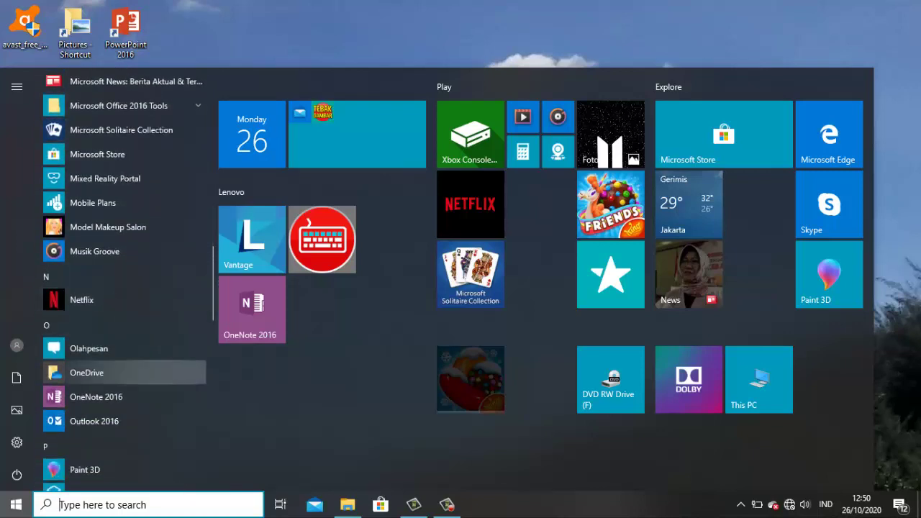
scroll(122, 372, down, 2)
scroll(123, 363, down, 1)
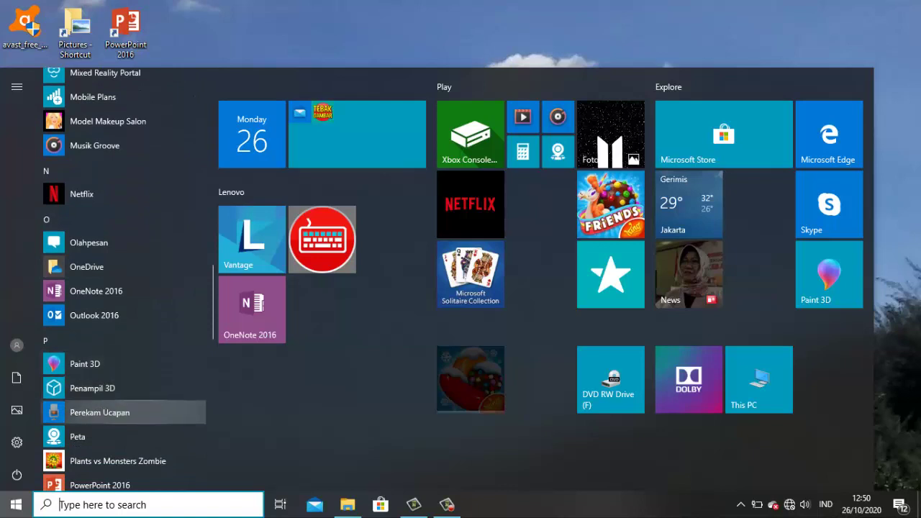
scroll(123, 429, down, 1)
scroll(123, 446, down, 2)
scroll(122, 434, down, 1)
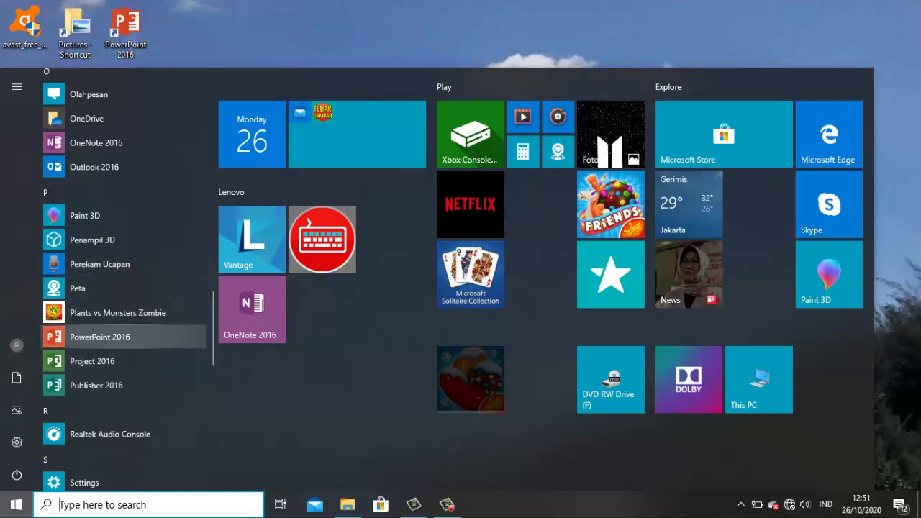
- Launch PowerPoint 2016, close the Activation Wizard, then minimize and restore the window twice
click(101, 337)
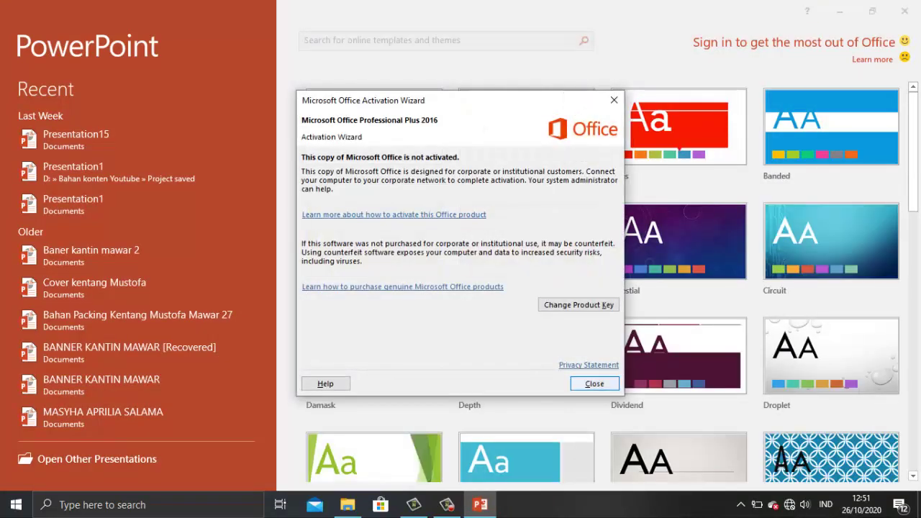
click(594, 383)
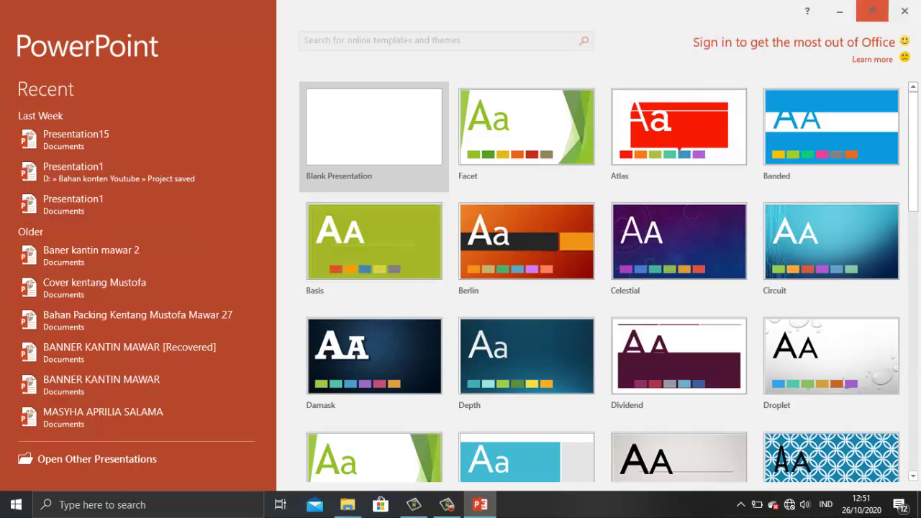
click(839, 11)
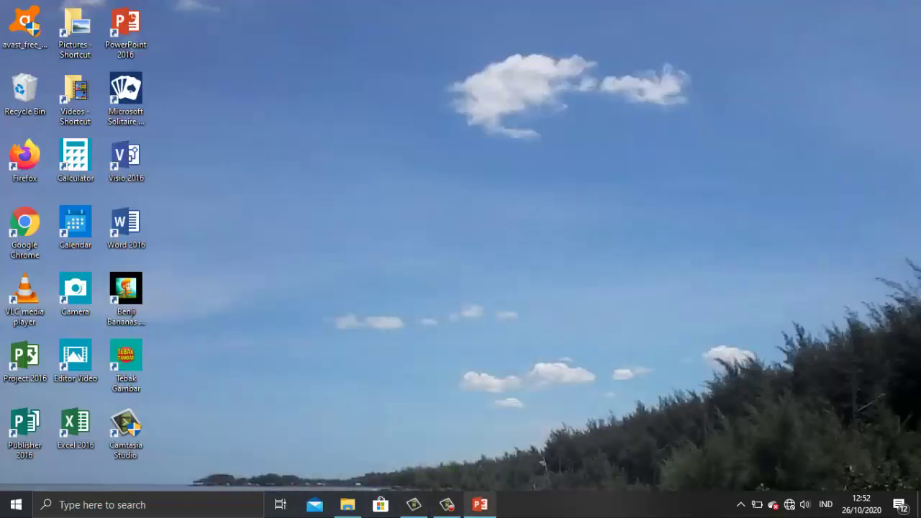
click(480, 504)
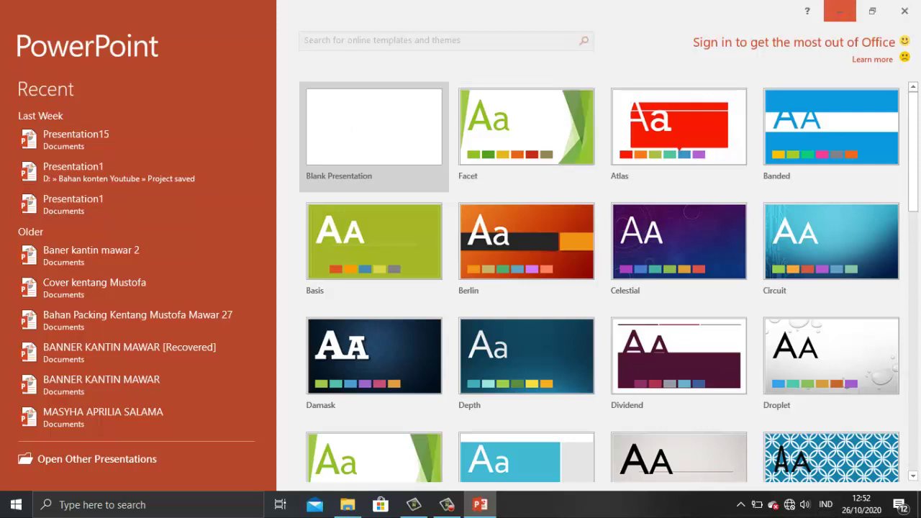
click(840, 11)
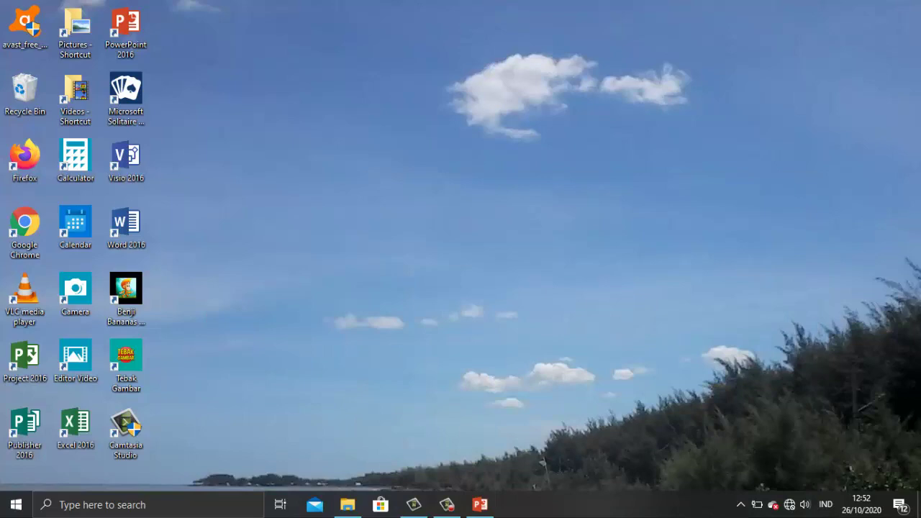
click(480, 505)
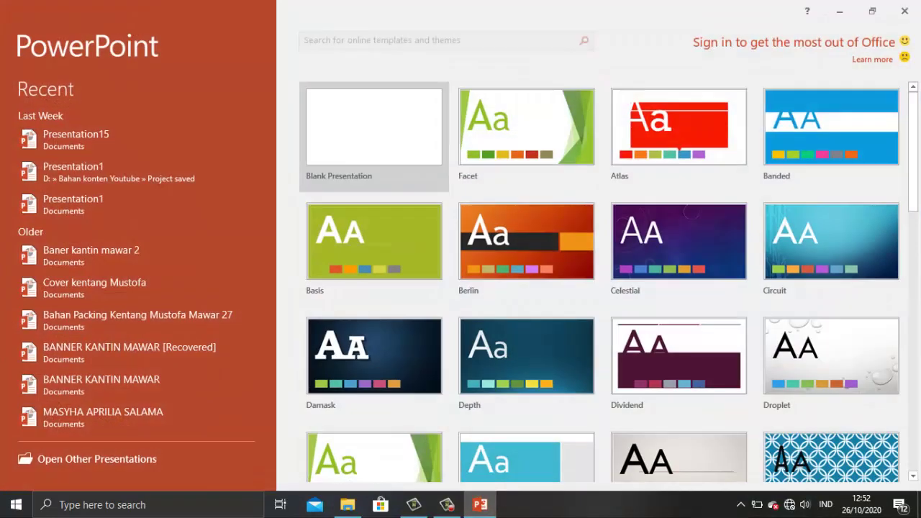
- Browse the start-screen templates and create a new presentation from the Circuit template
scroll(525, 345, down, 1)
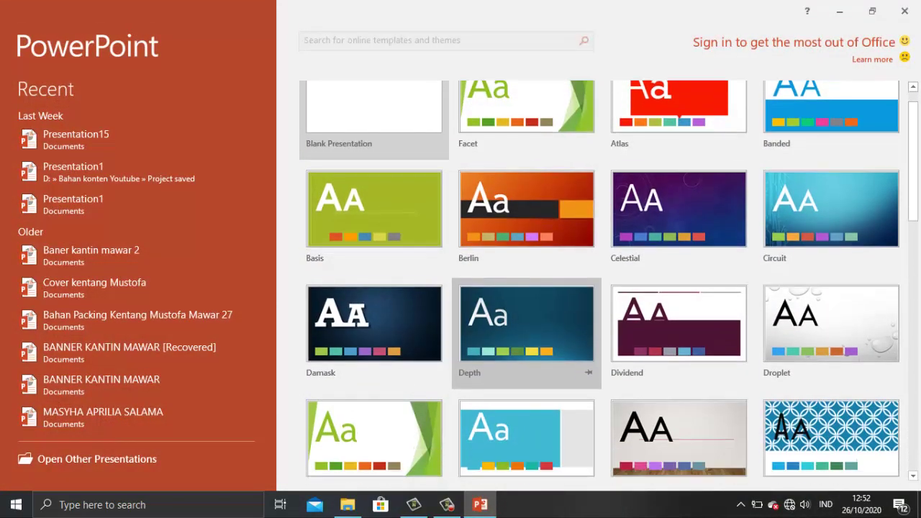
scroll(525, 338, down, 1)
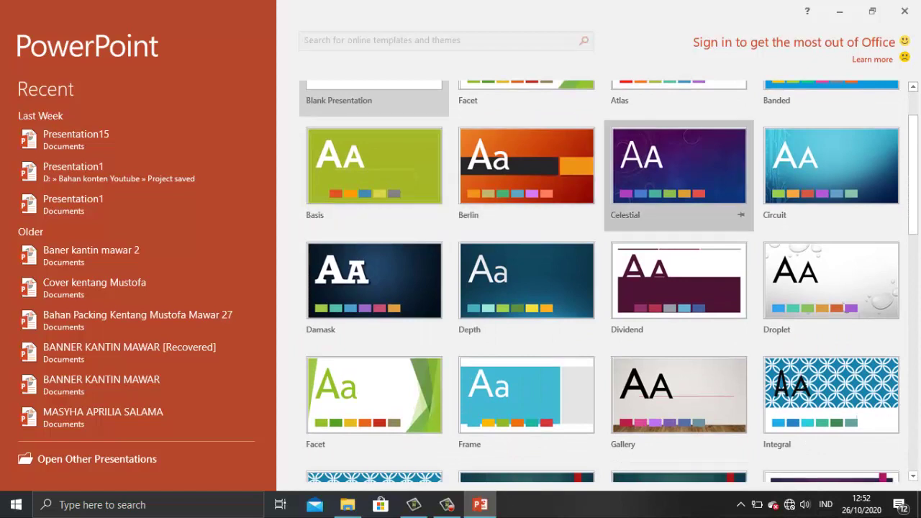
scroll(831, 216, up, 2)
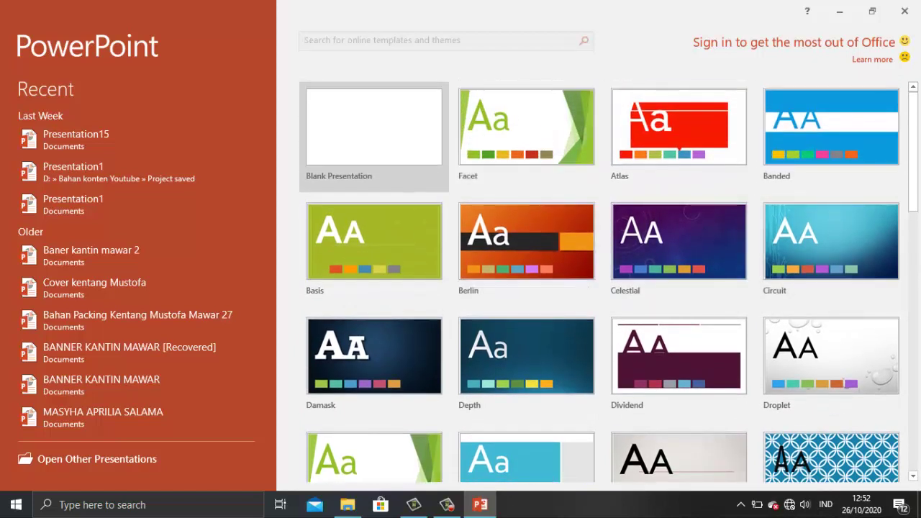
mouse_move(679, 288)
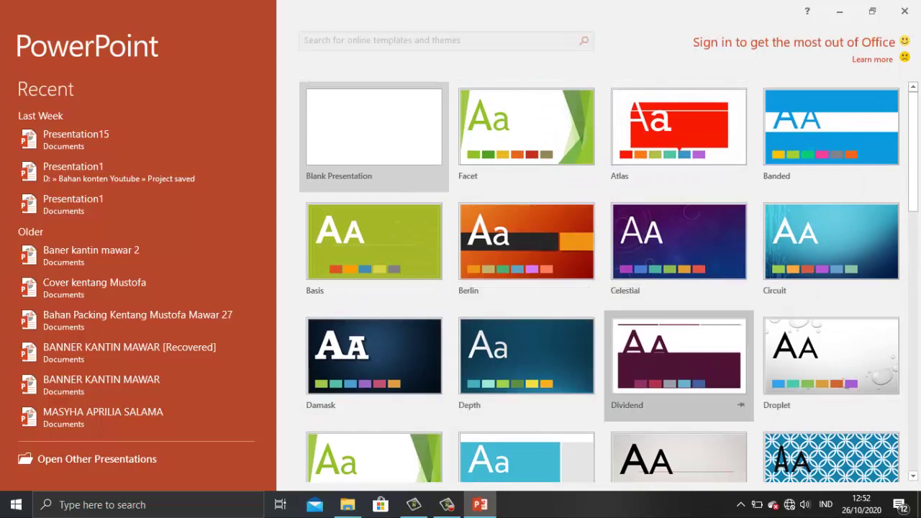
scroll(678, 363, down, 1)
scroll(679, 364, up, 1)
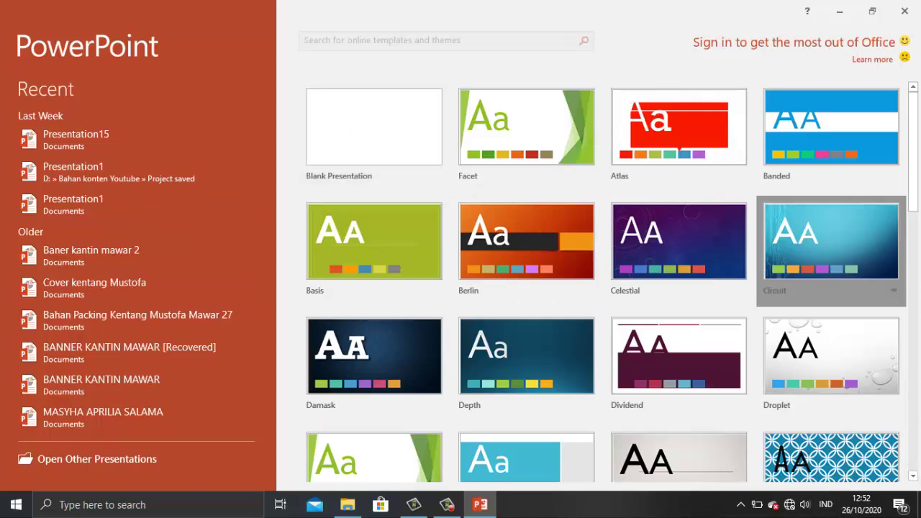
click(831, 242)
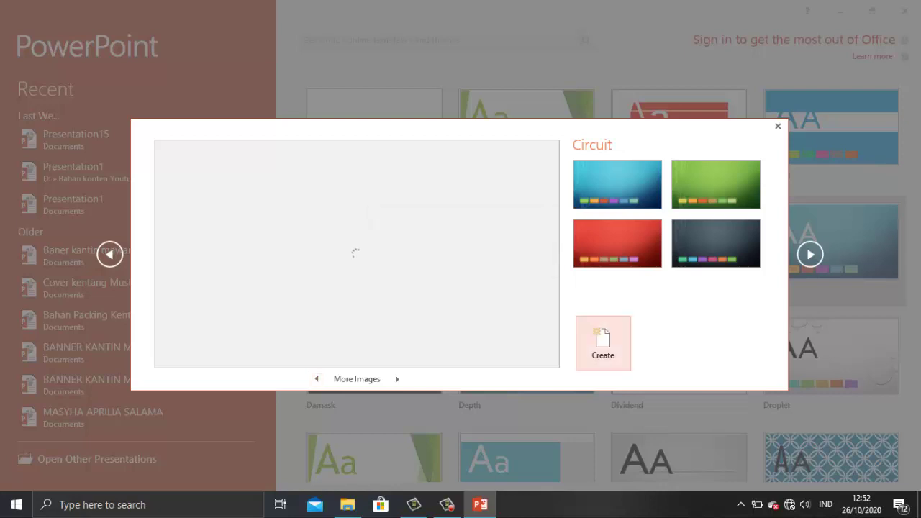
click(603, 344)
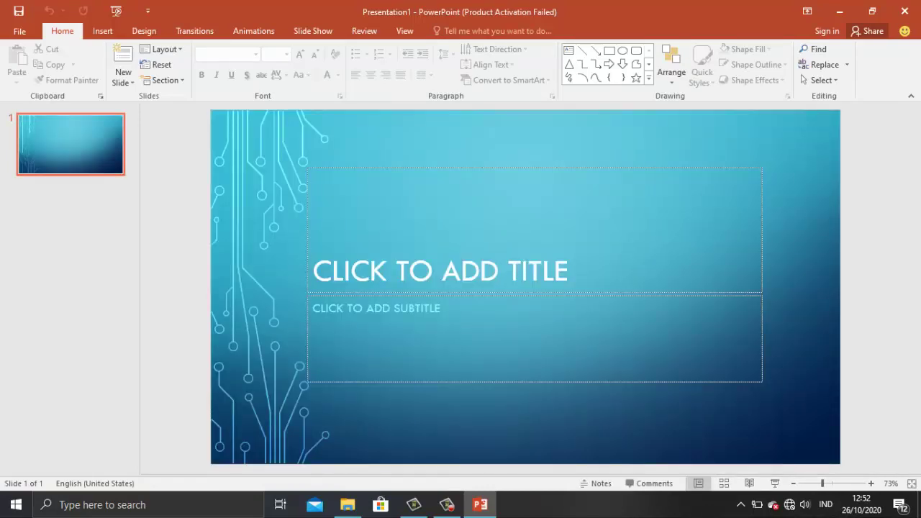
- Select the title placeholder on the Circuit title slide and bring up the Design themes
key(Tab)
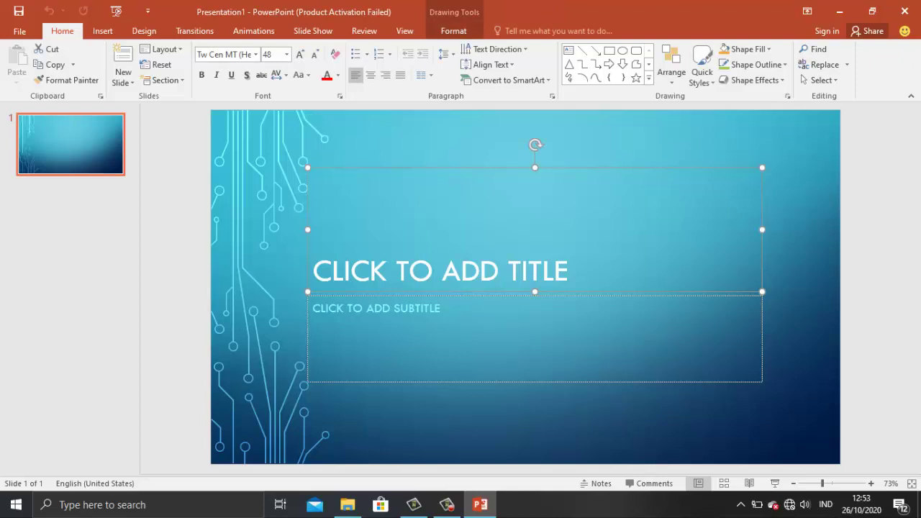
key(Tab)
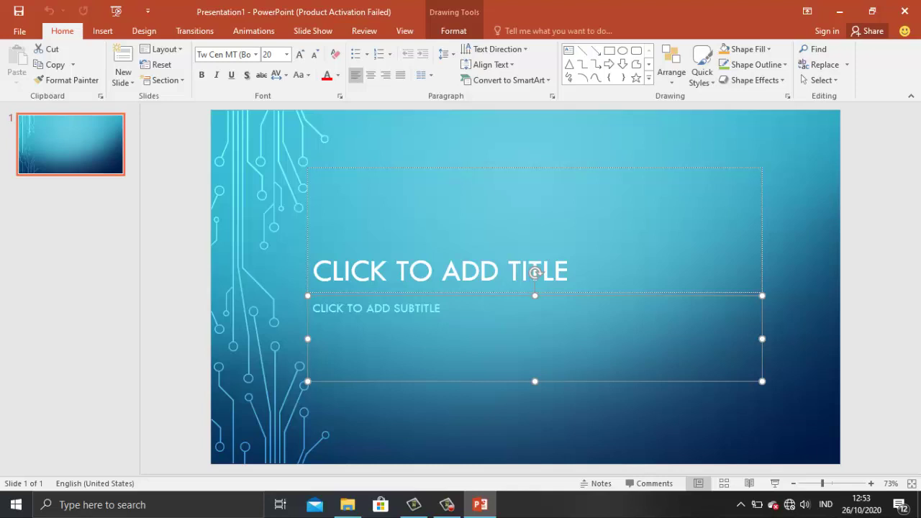
click(440, 271)
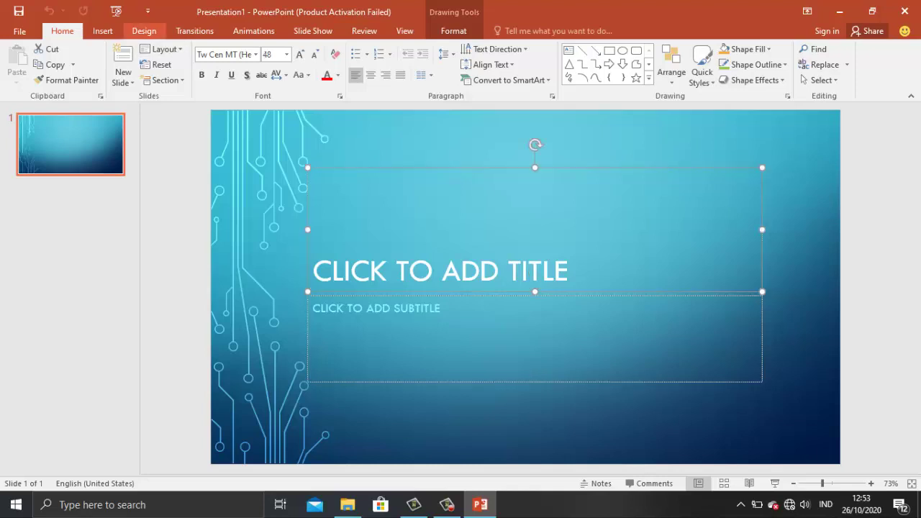
click(144, 31)
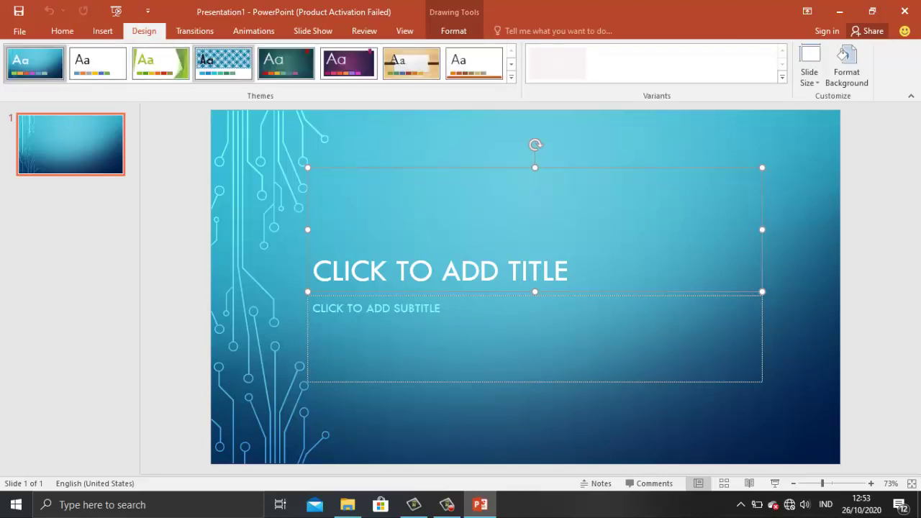
- Try the blue circle-pattern theme, then apply the purple theme and close the full theme gallery
click(223, 64)
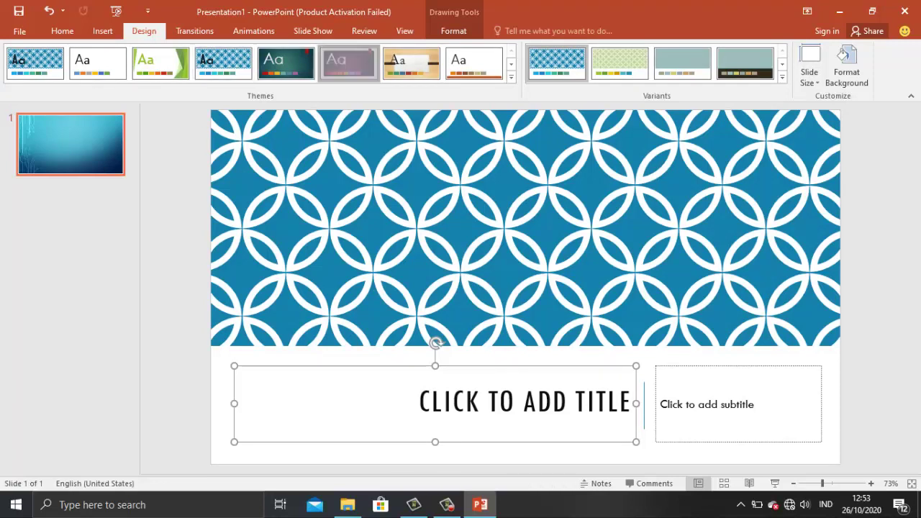
click(348, 63)
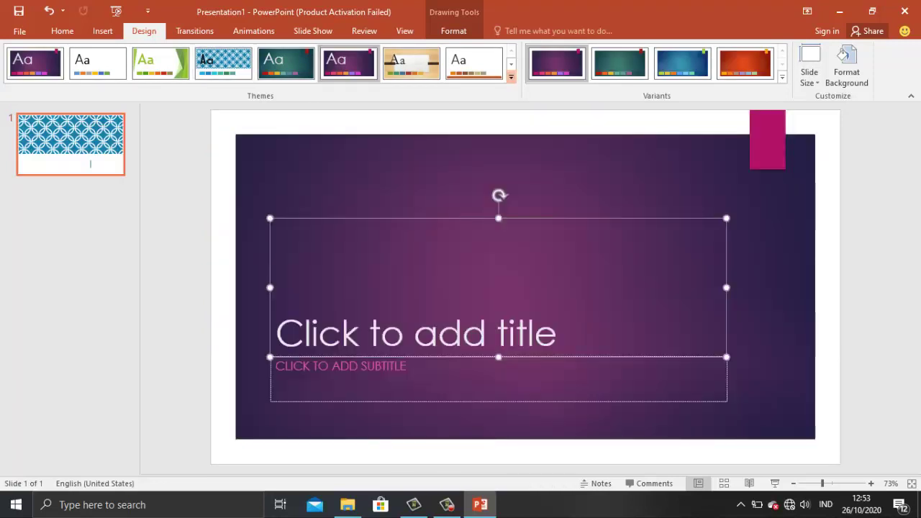
click(511, 77)
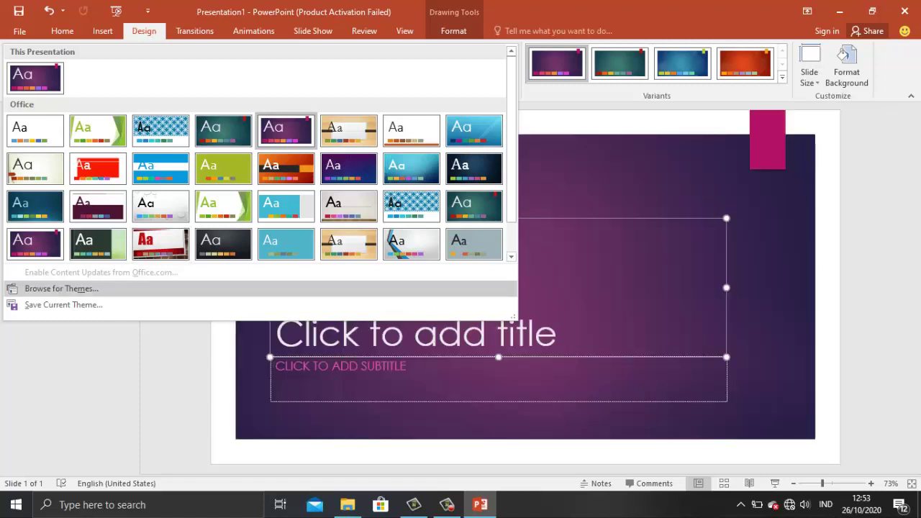
scroll(285, 244, down, 1)
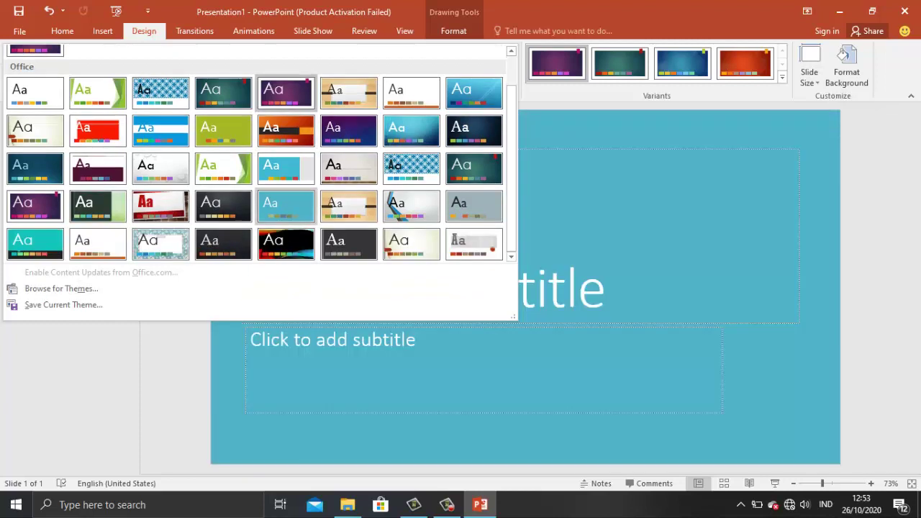
scroll(286, 207, up, 2)
key(Escape)
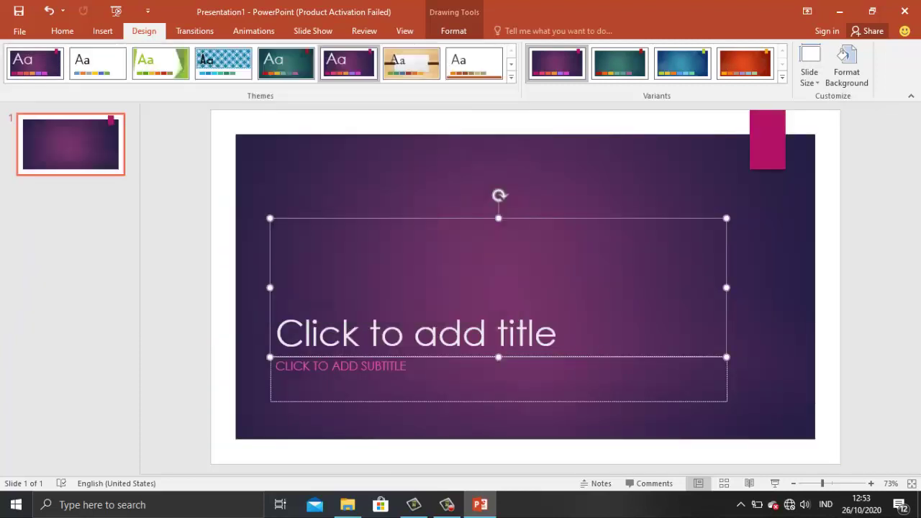
scroll(205, 59, up, 1)
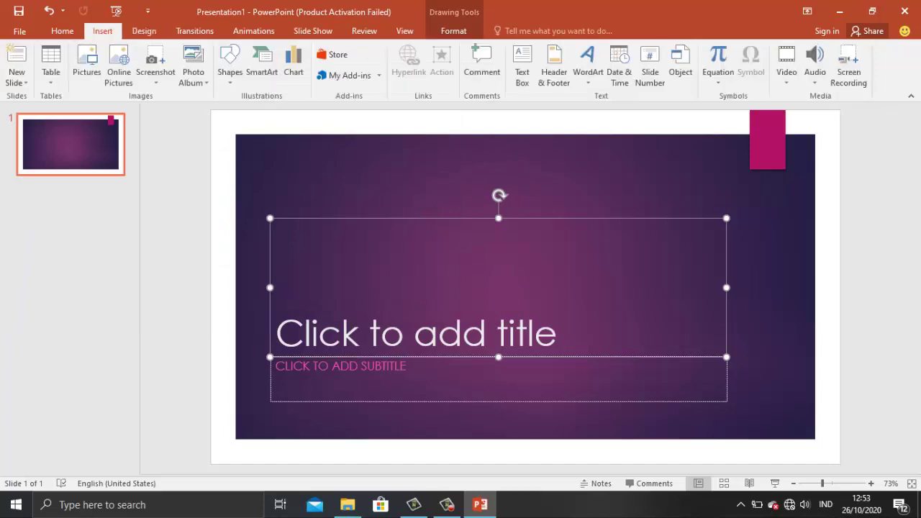
- Delete the empty title and subtitle placeholders, then briefly view and leave the File Info page
click(144, 31)
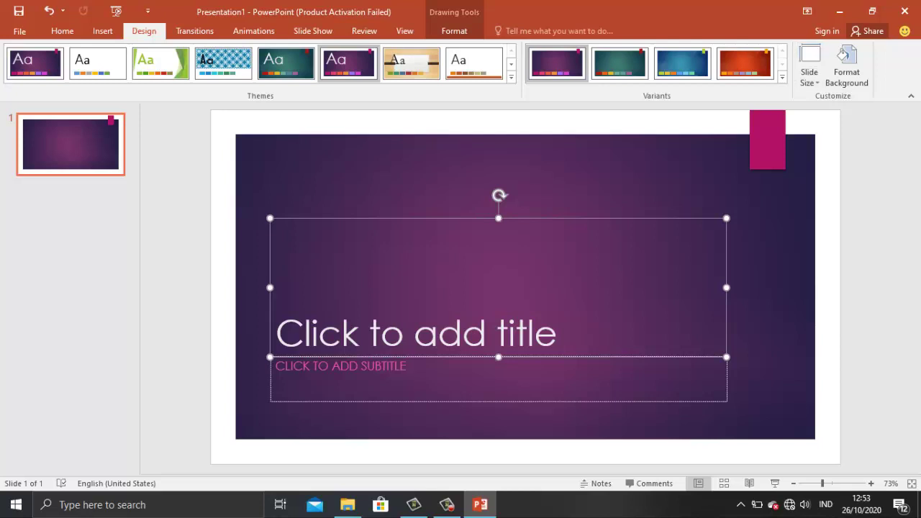
key(Delete)
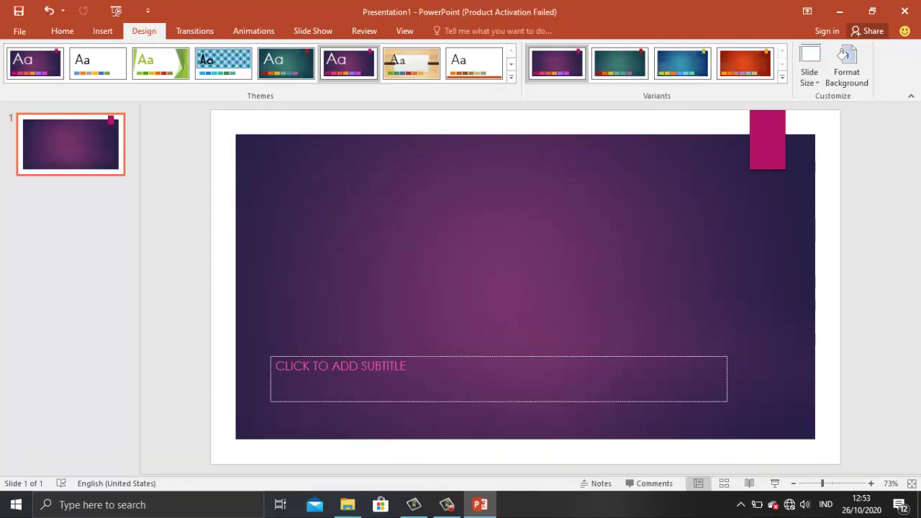
key(Tab)
key(Delete)
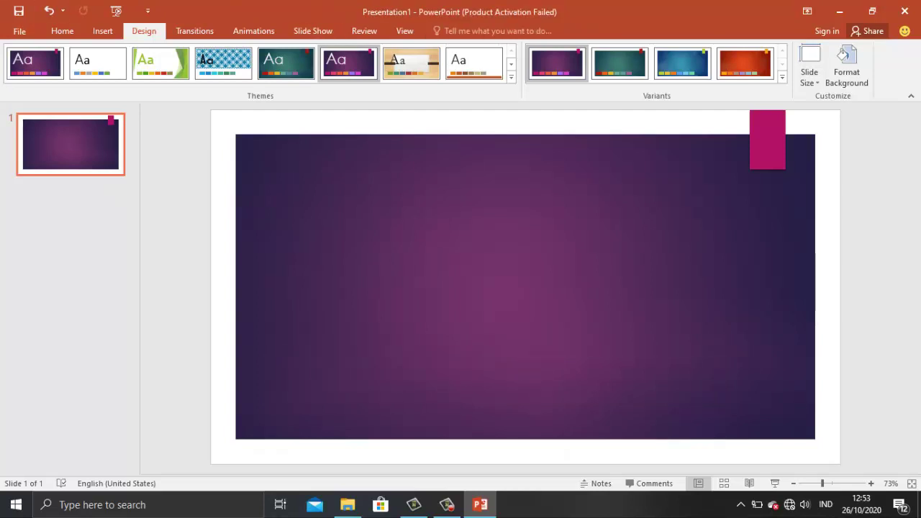
click(19, 31)
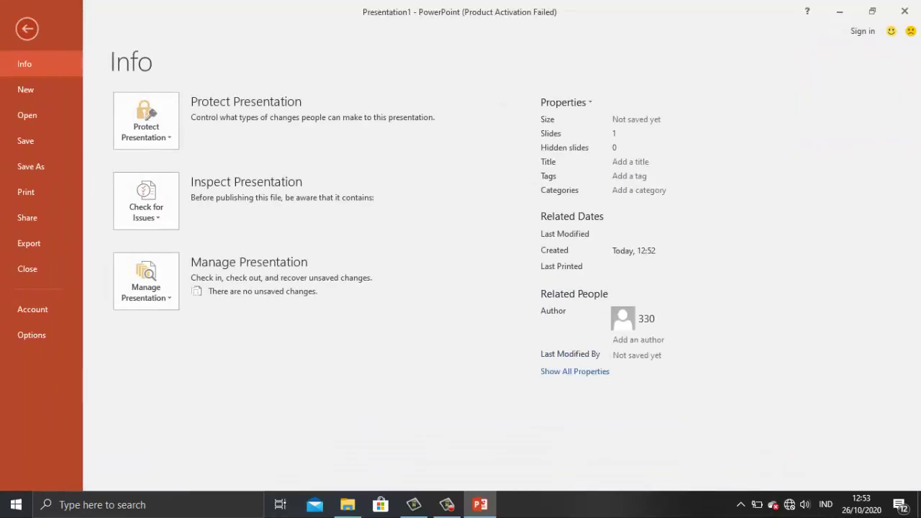
key(Escape)
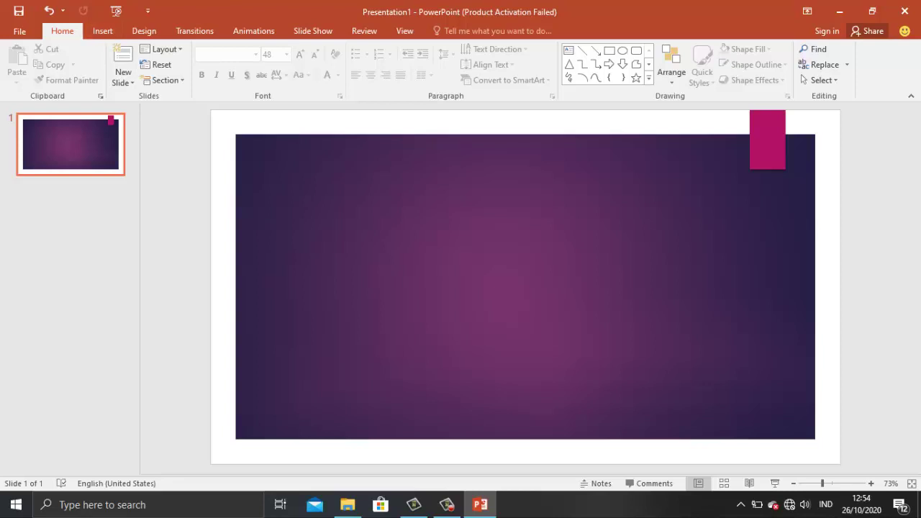
- Look through the ribbon tabs, then open the Shapes gallery on the Insert tab
click(103, 31)
click(144, 31)
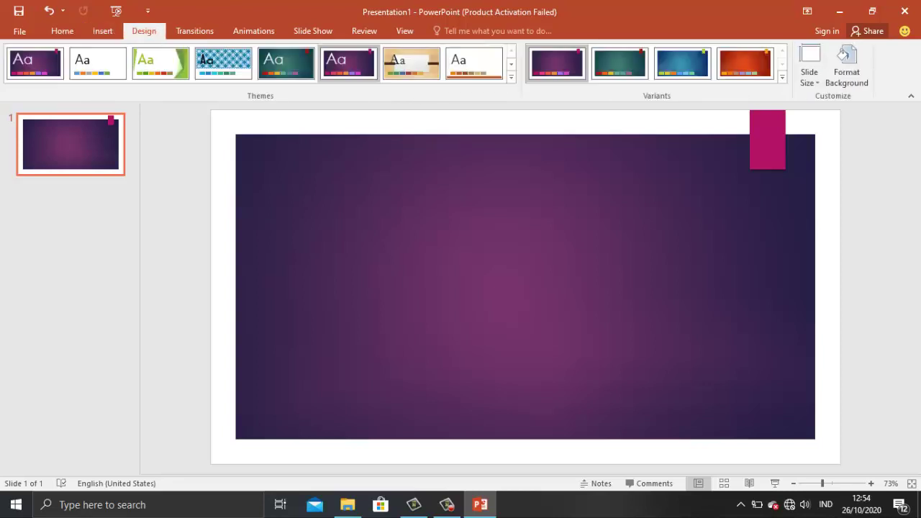
click(194, 31)
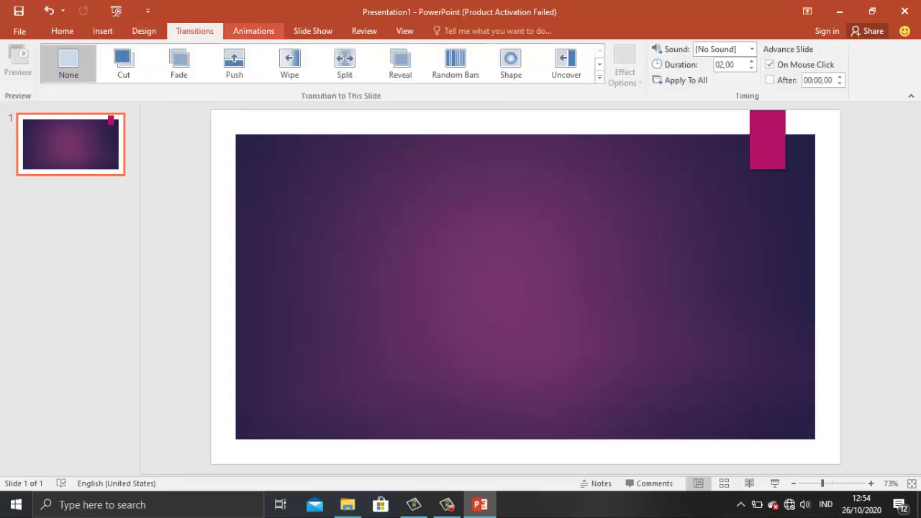
click(253, 31)
click(312, 31)
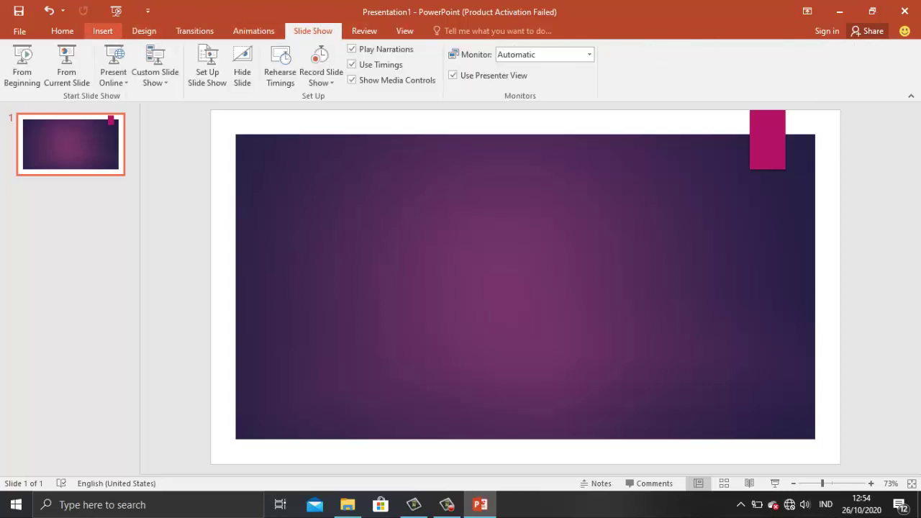
click(62, 31)
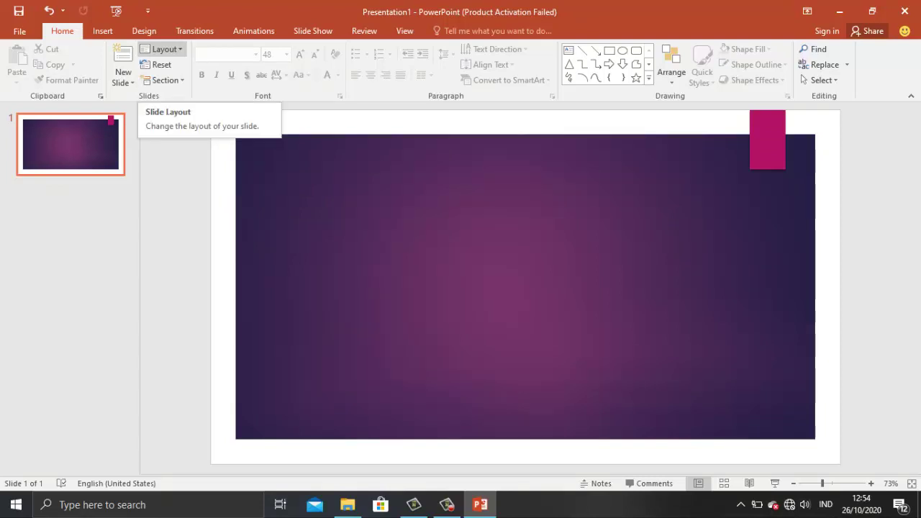
click(102, 31)
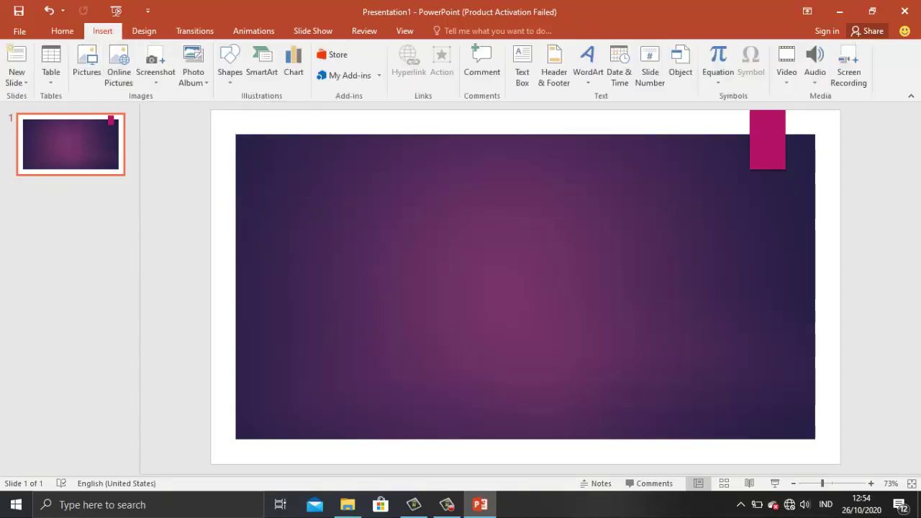
click(229, 72)
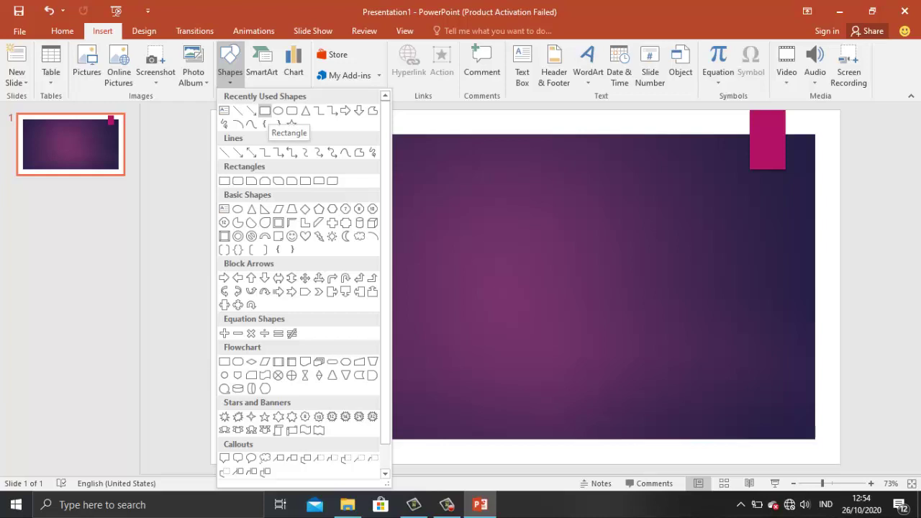
- Draw a rounded rectangle about 11,32 × 27,25 cm over most of the slide and nudge it into place
click(265, 110)
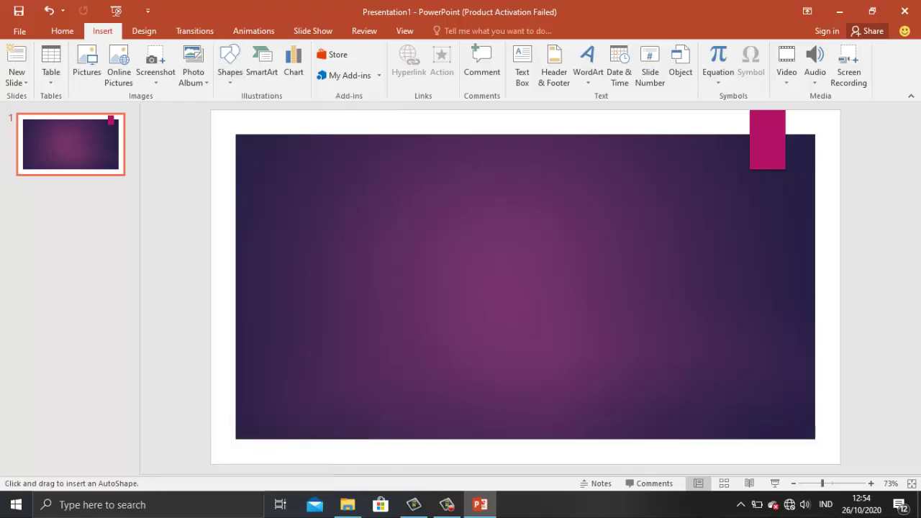
drag(272, 171, 738, 365)
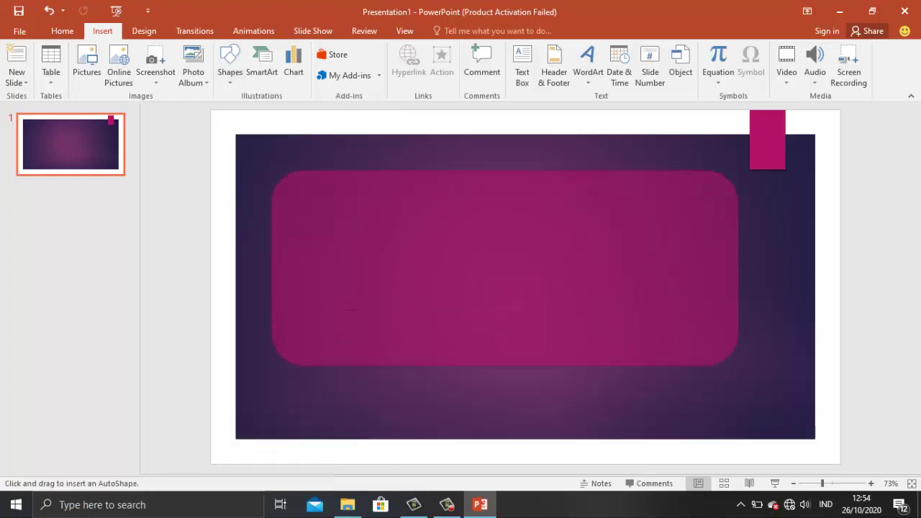
drag(738, 365, 778, 381)
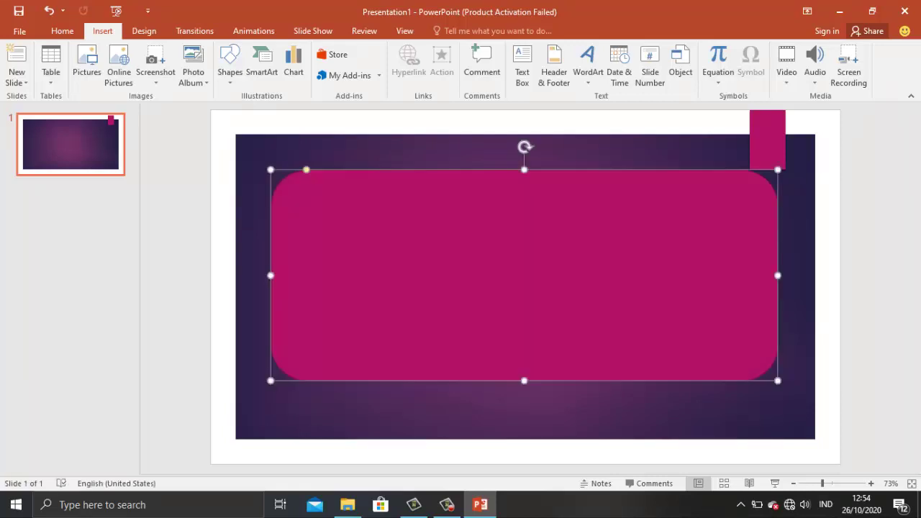
mouse_move(524, 275)
mouse_down()
mouse_move(536, 286)
mouse_move(528, 286)
mouse_up()
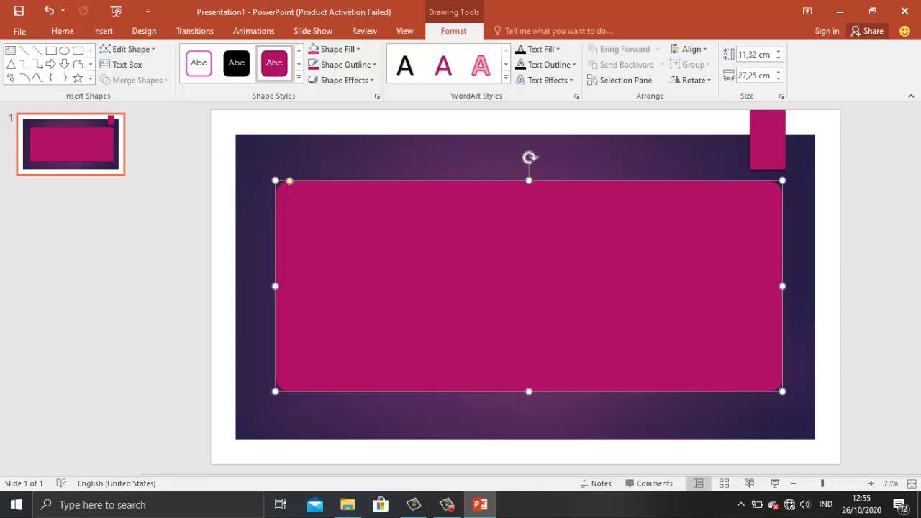
key(Escape)
click(529, 286)
key(Escape)
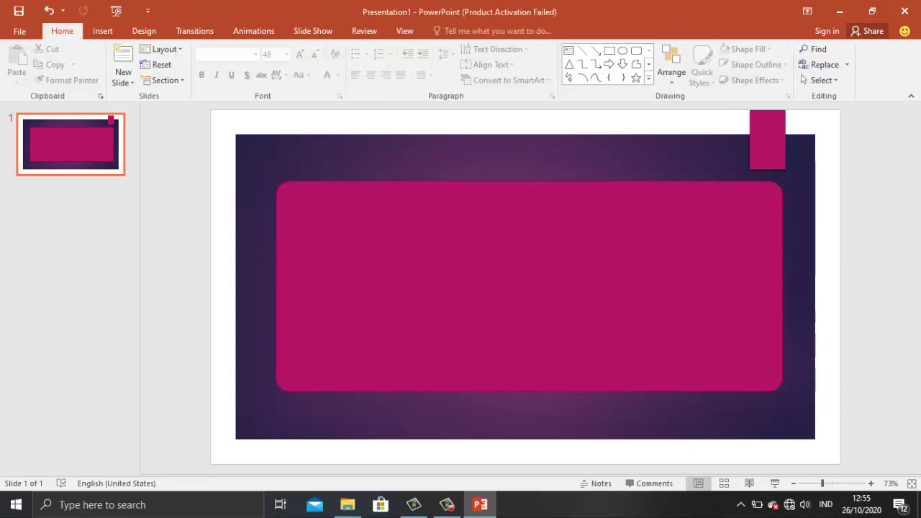
click(529, 286)
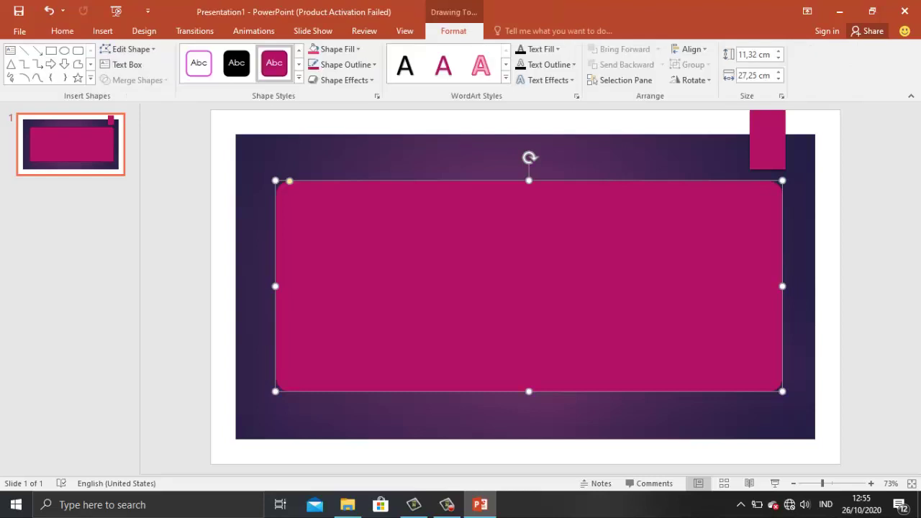
key(Escape)
key(Tab)
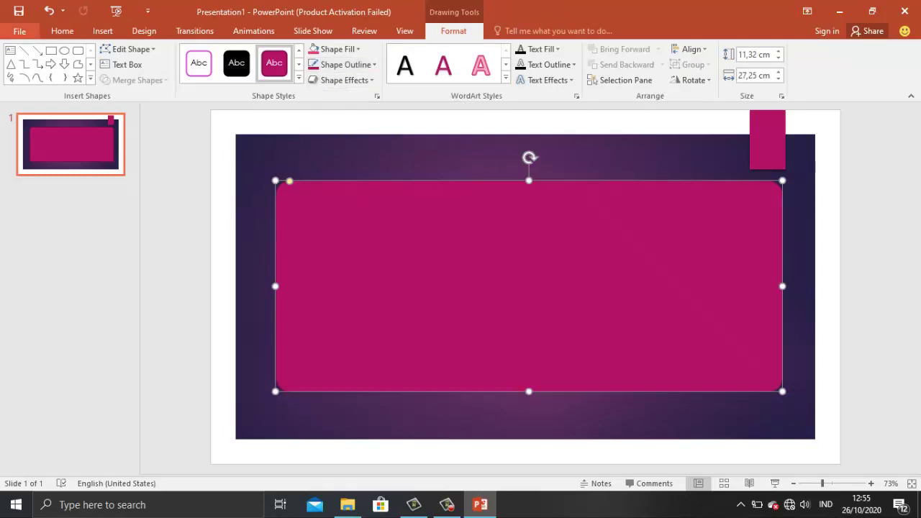
click(62, 31)
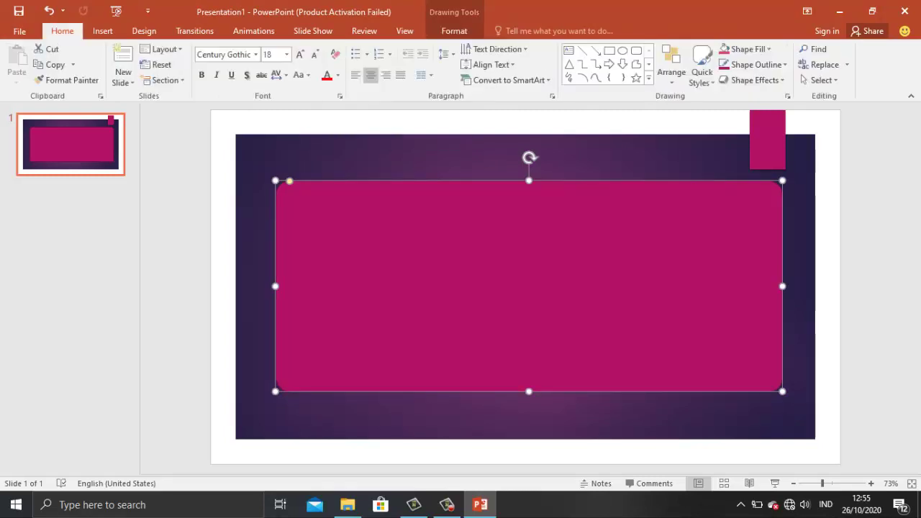
key(Escape)
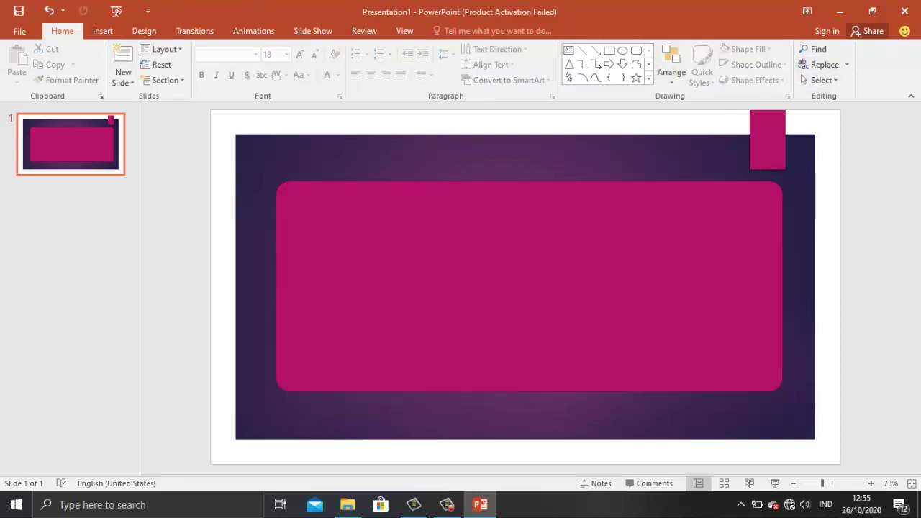
key(Tab)
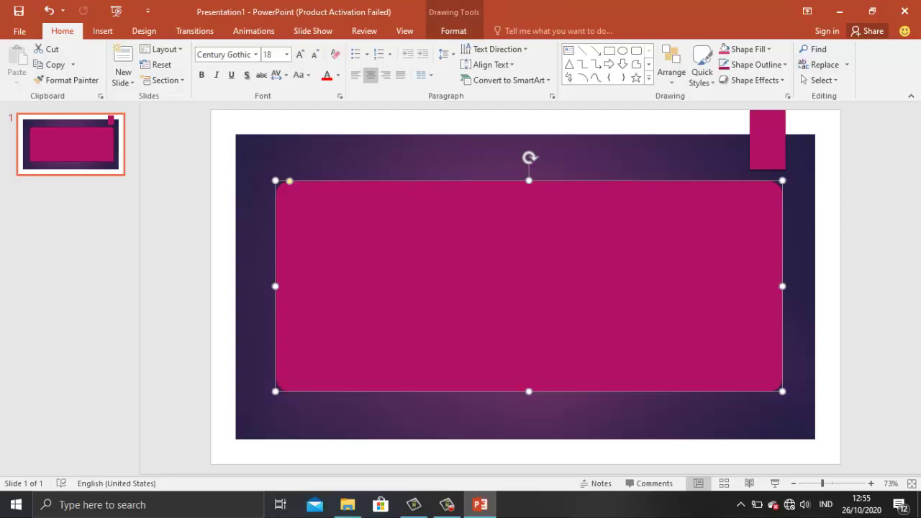
click(454, 31)
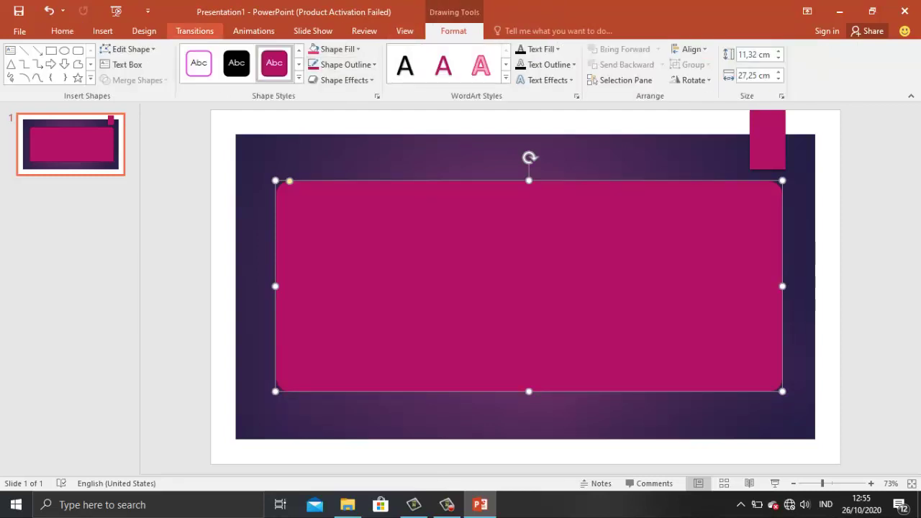
click(63, 31)
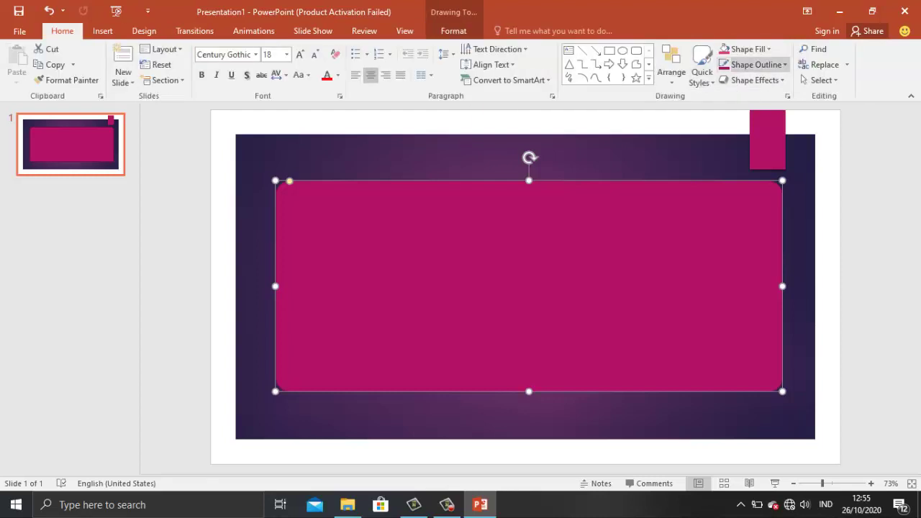
click(453, 31)
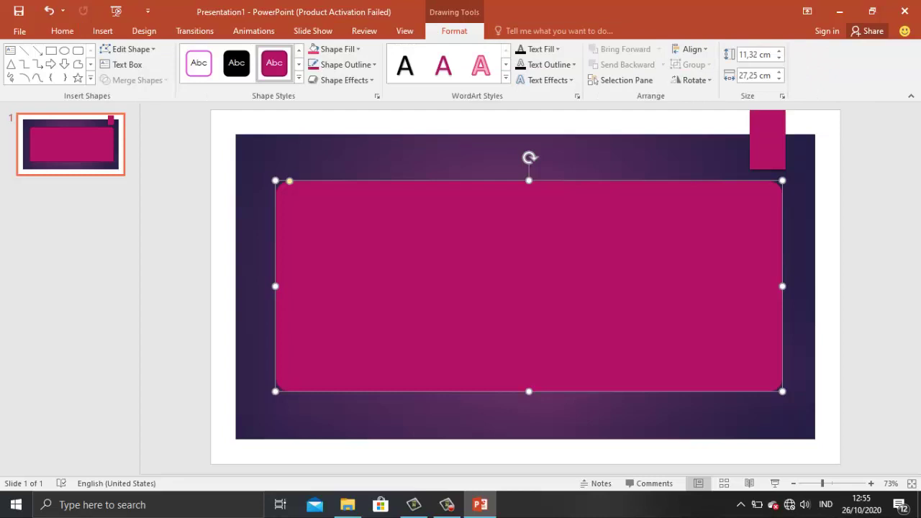
key(Escape)
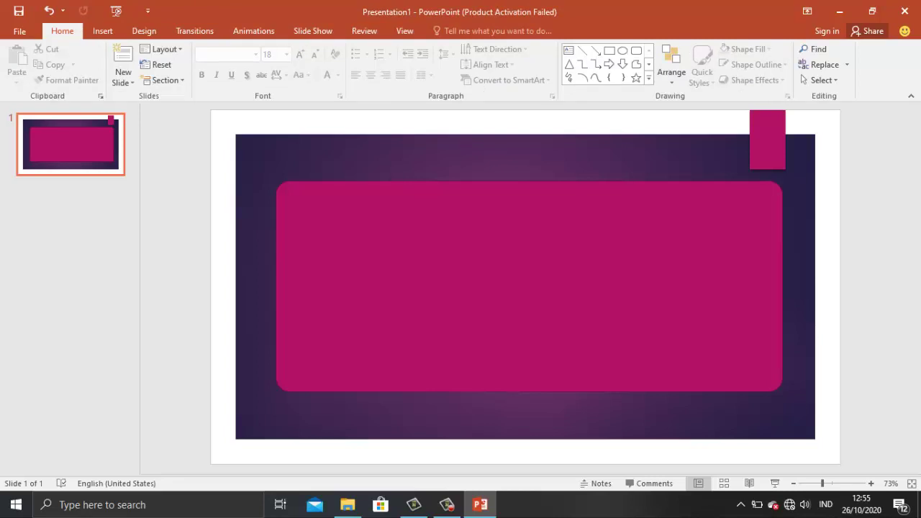
click(529, 216)
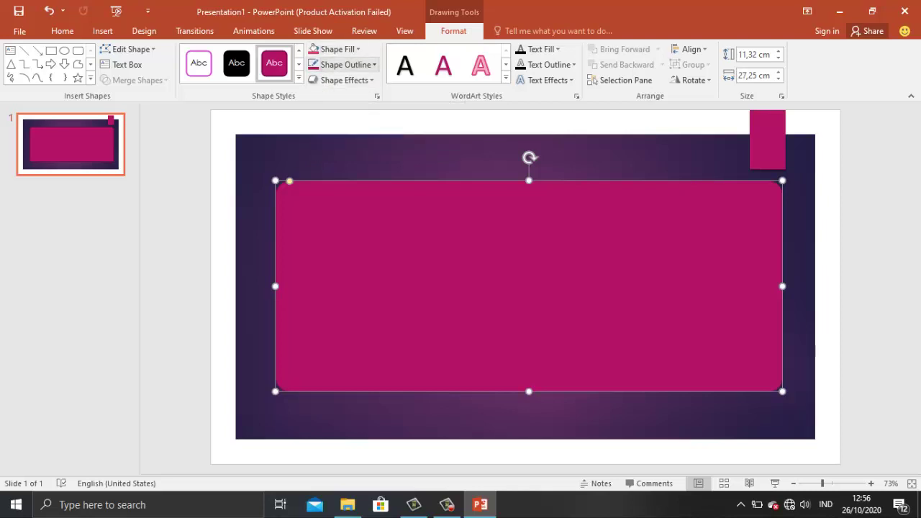
click(315, 49)
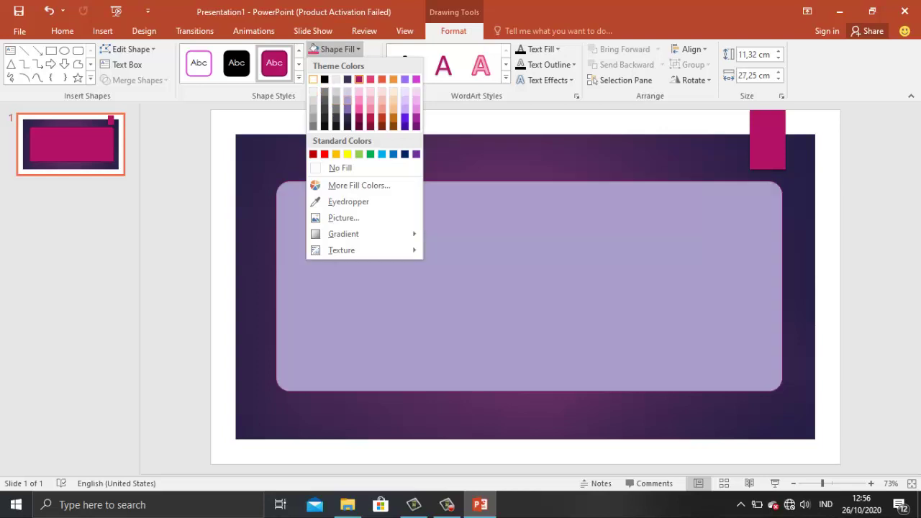
click(313, 79)
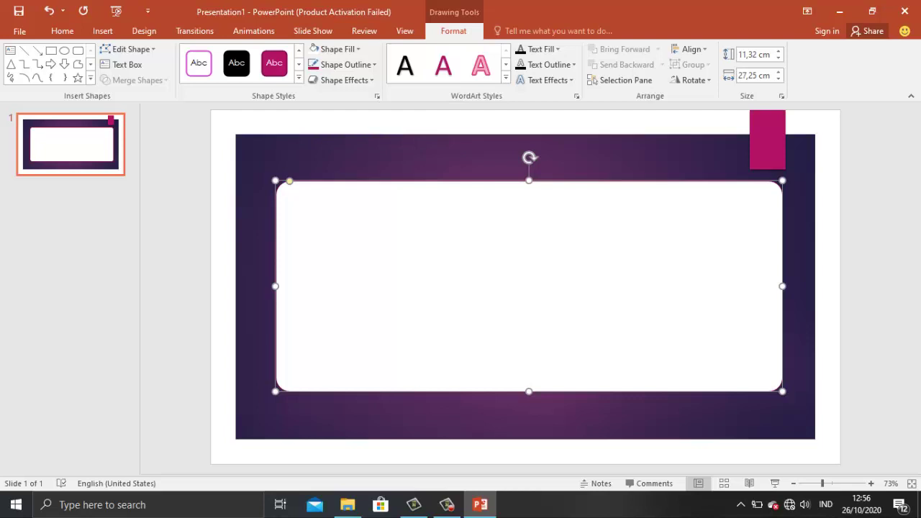
key(Escape)
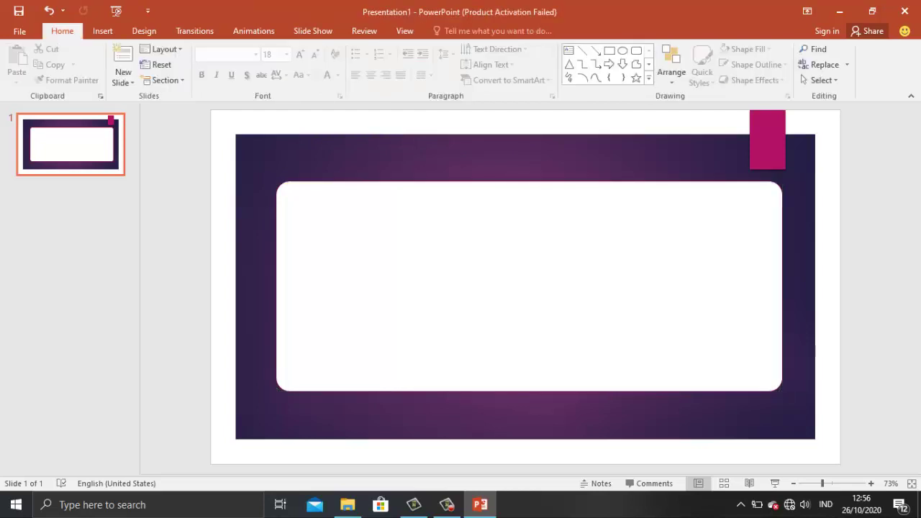
click(530, 286)
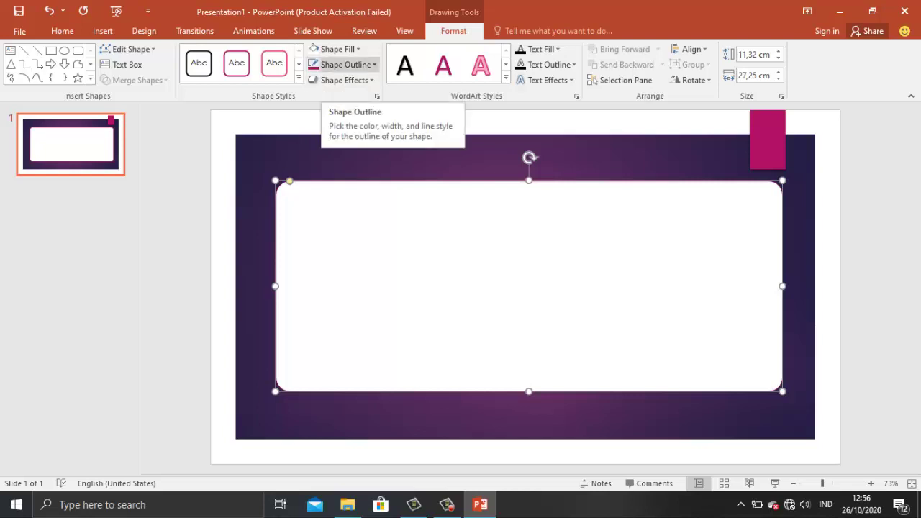
- Change the rounded box's outline to the standard yellow colour, deselecting and reselecting it to check
click(346, 64)
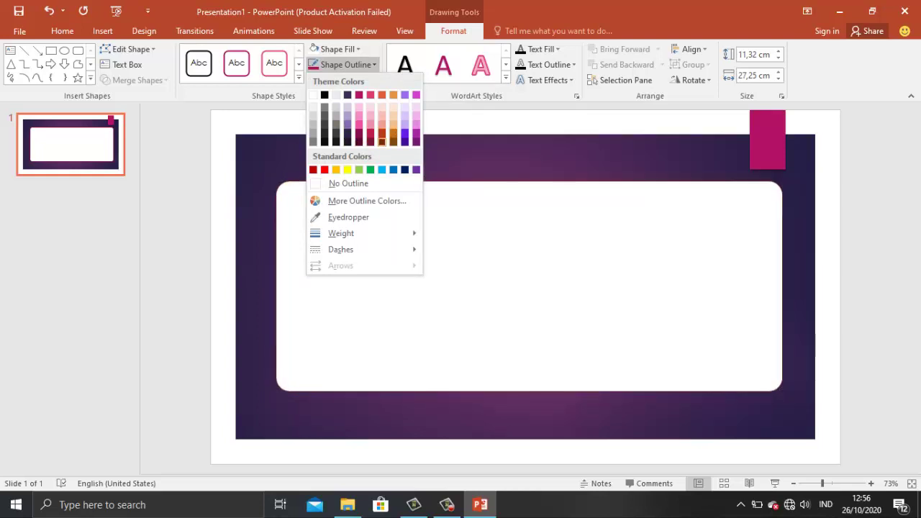
click(348, 169)
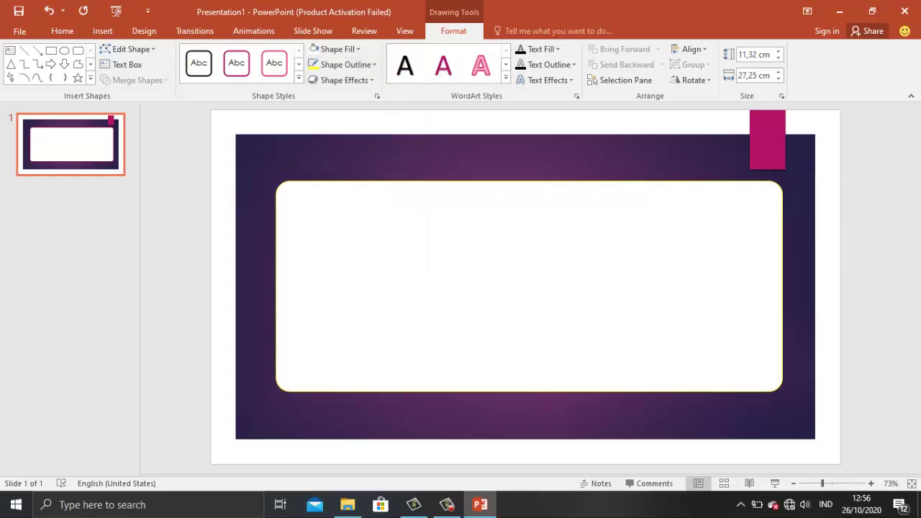
key(Escape)
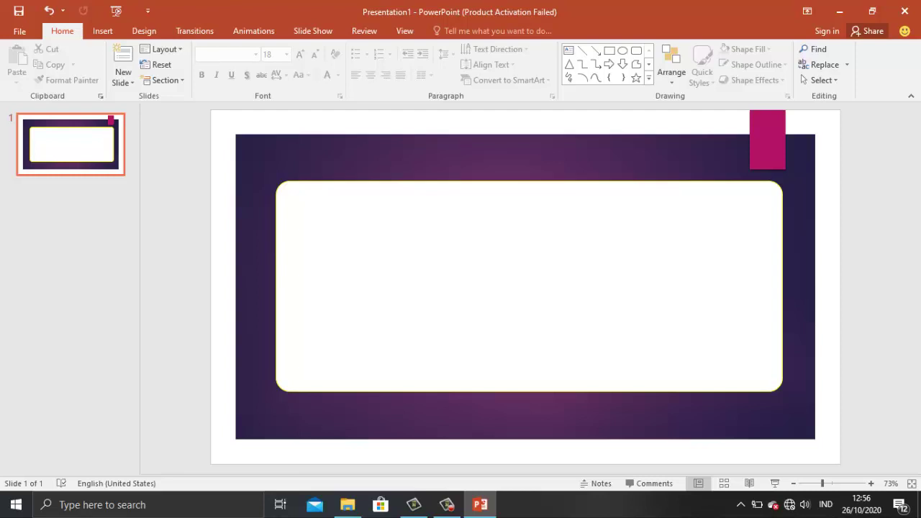
click(529, 286)
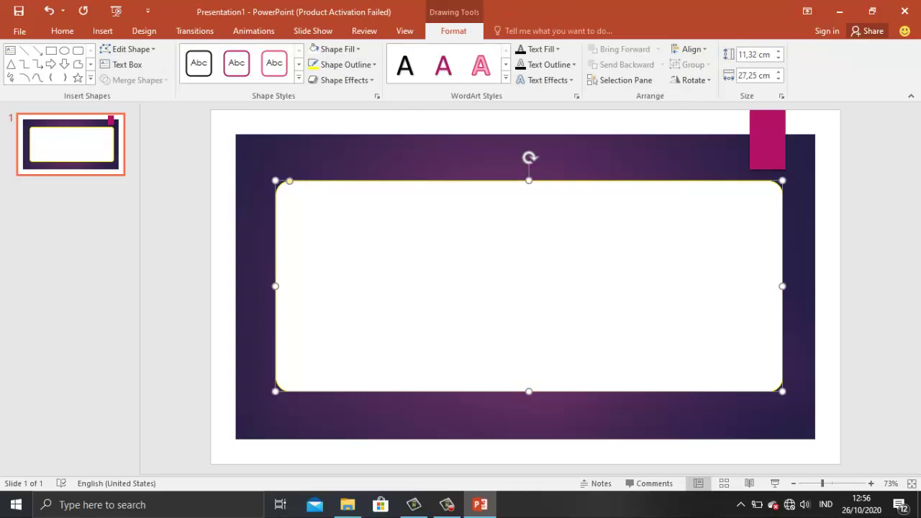
- Review the outline weight choices and Format Shape compound line types, leaving them unchanged
click(344, 64)
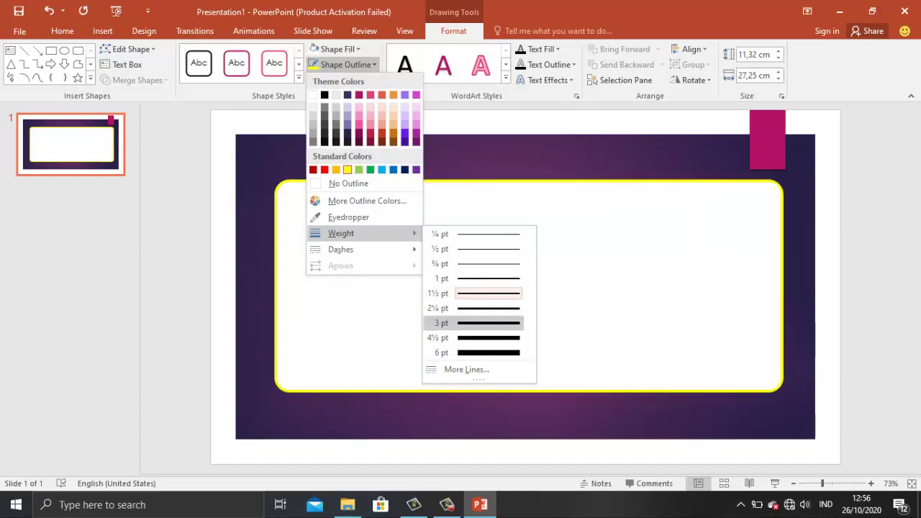
click(438, 293)
click(344, 64)
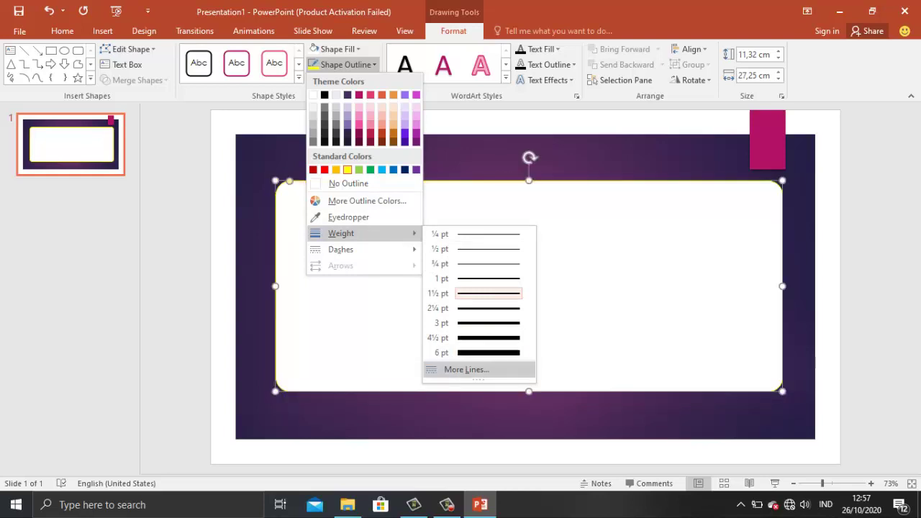
click(466, 370)
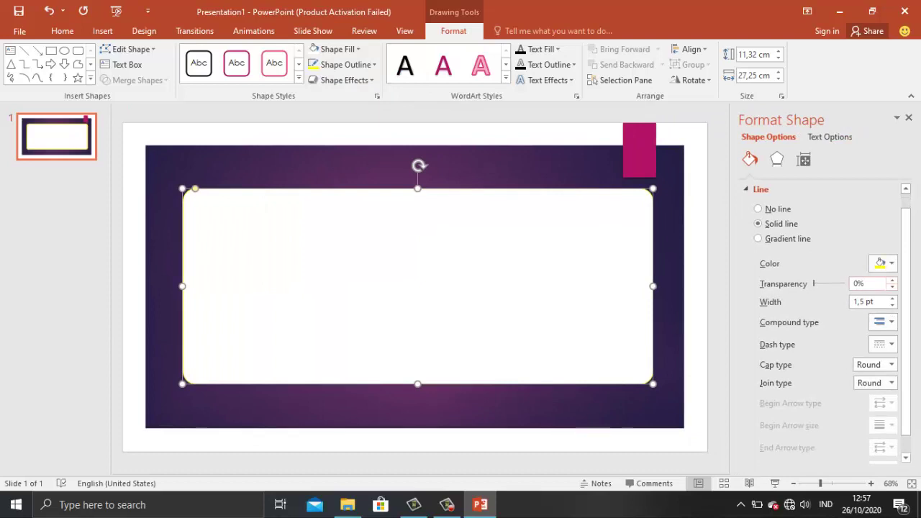
scroll(880, 317, down, 1)
click(882, 302)
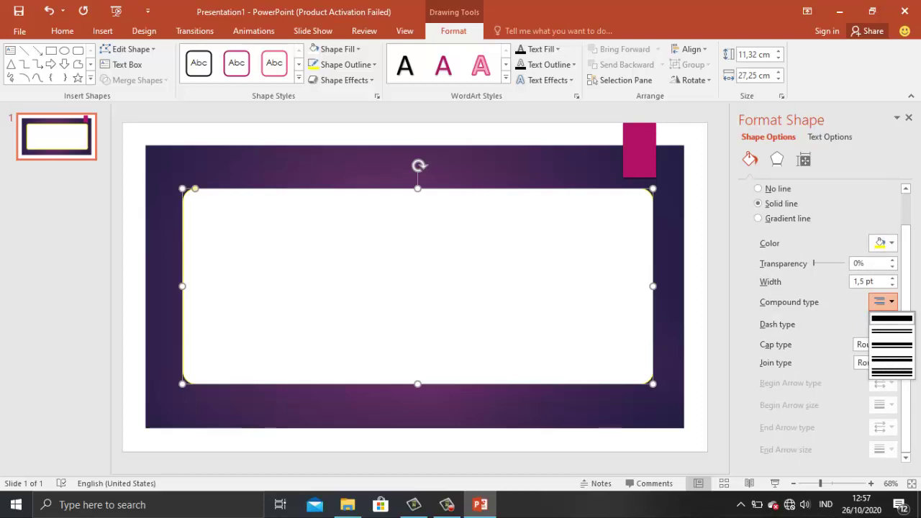
key(Escape)
click(908, 117)
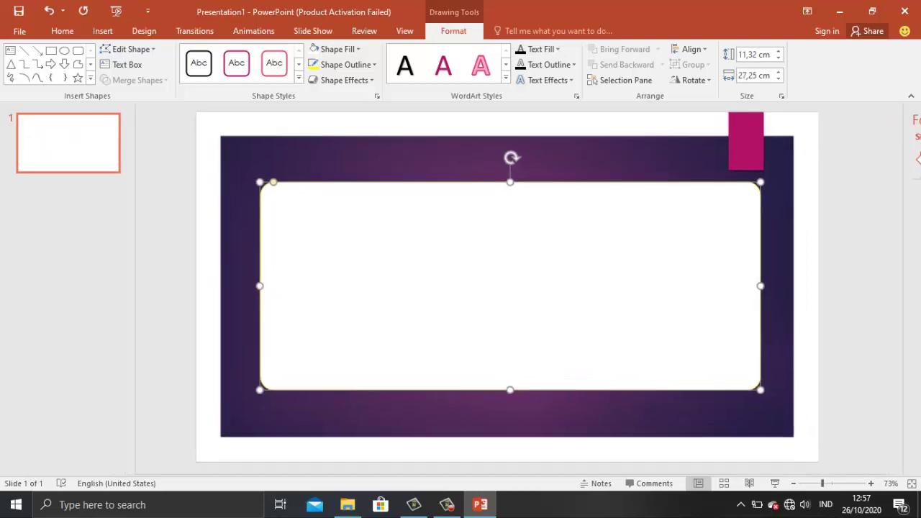
- Set the yellow outline weight to 6 pt and check the thick border
click(343, 64)
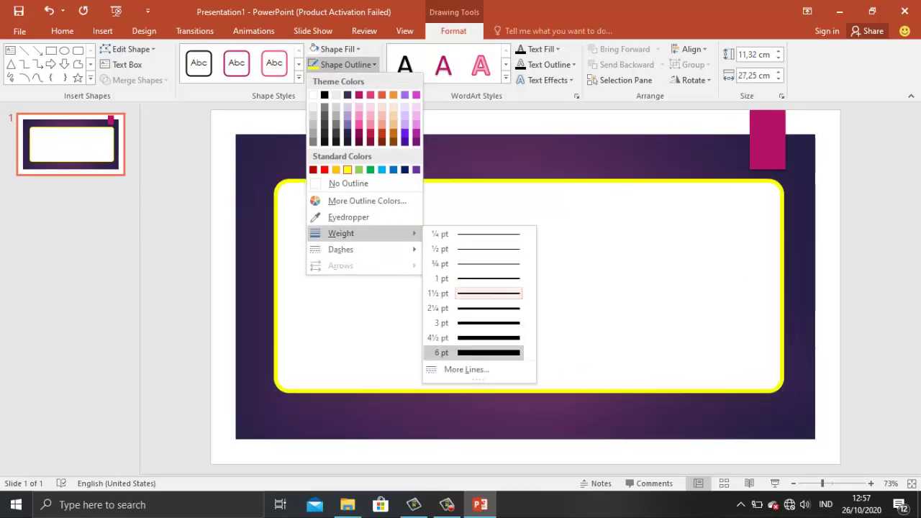
click(494, 352)
key(Escape)
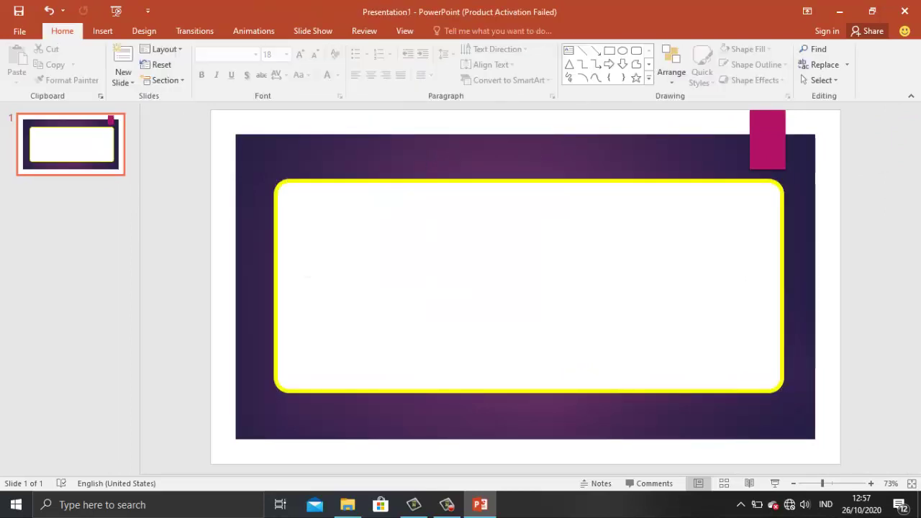
key(Tab)
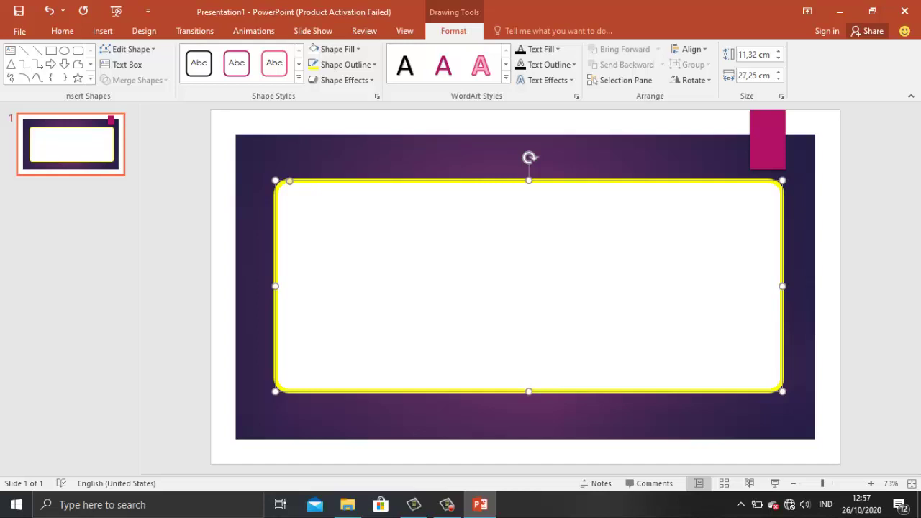
key(Escape)
key(ctrl+z)
- Type 'SELAMAT DATANG' into the yellow-outlined white box as red centred text
right_click(423, 231)
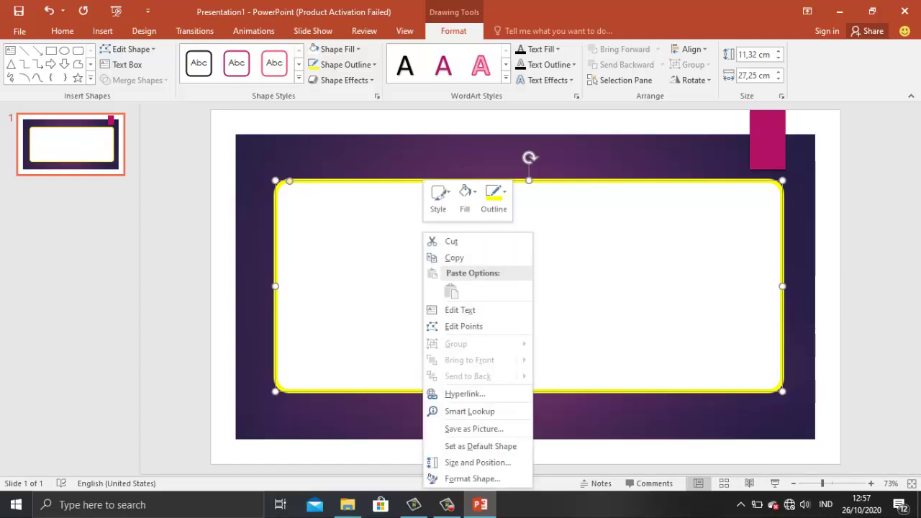
click(460, 309)
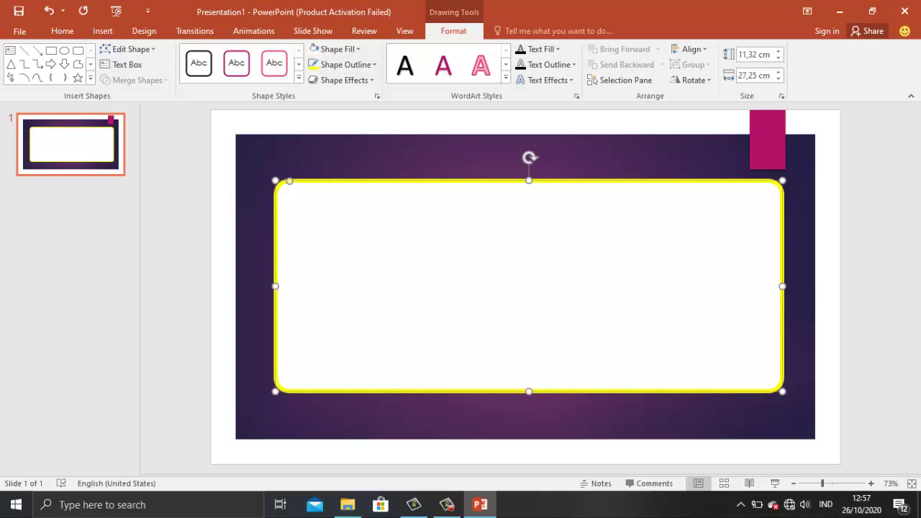
click(62, 31)
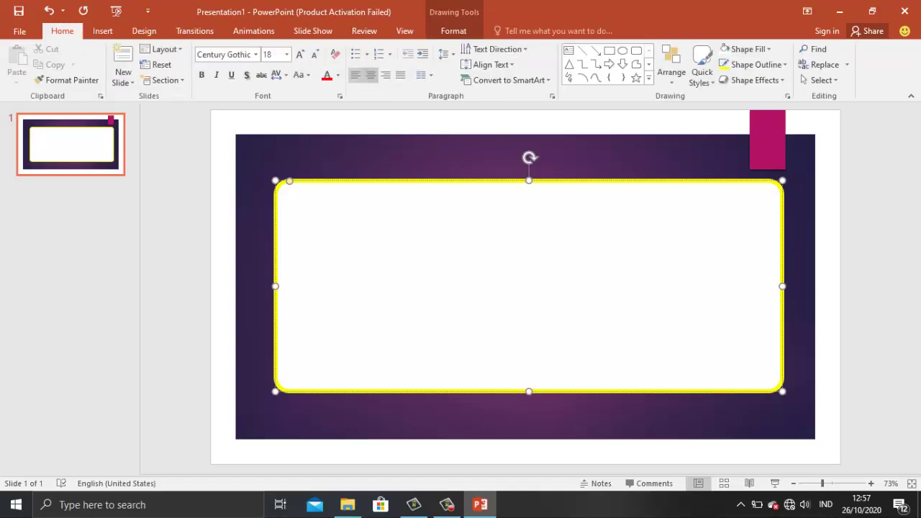
text(s)
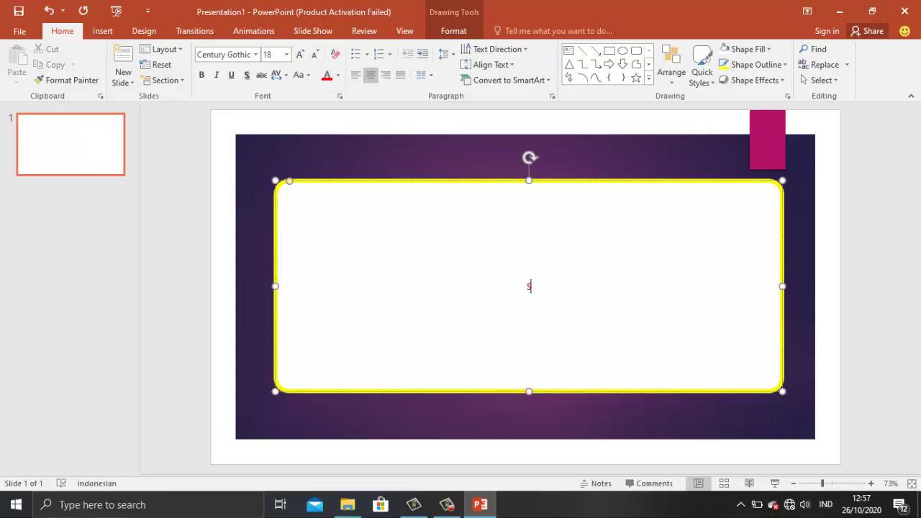
text(s)
key(BackSpace)
key(BackSpace)
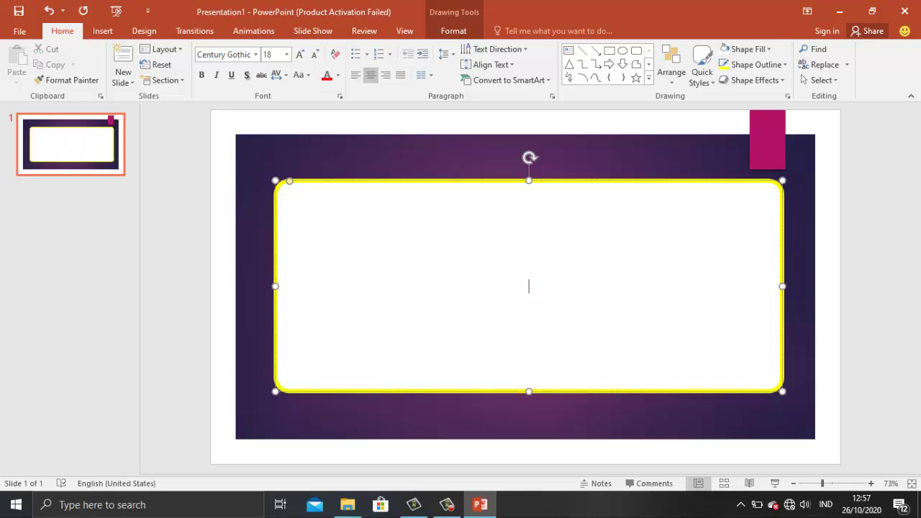
text(se)
key(BackSpace)
key(BackSpace)
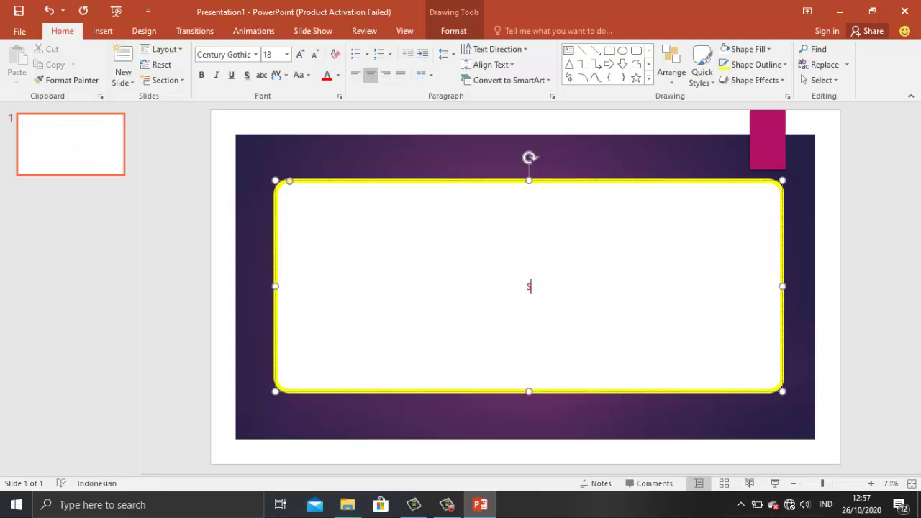
text(S)
text(ELAMAT D)
text(ATANG)
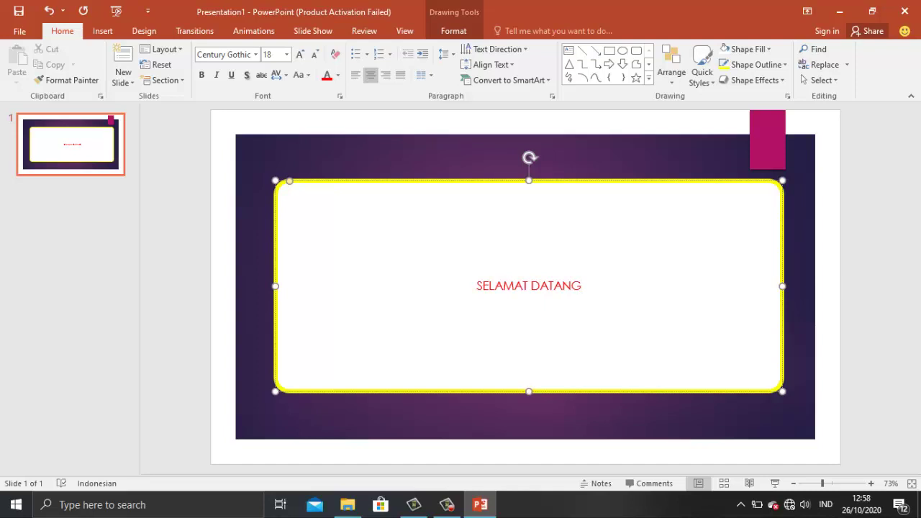
key(Escape)
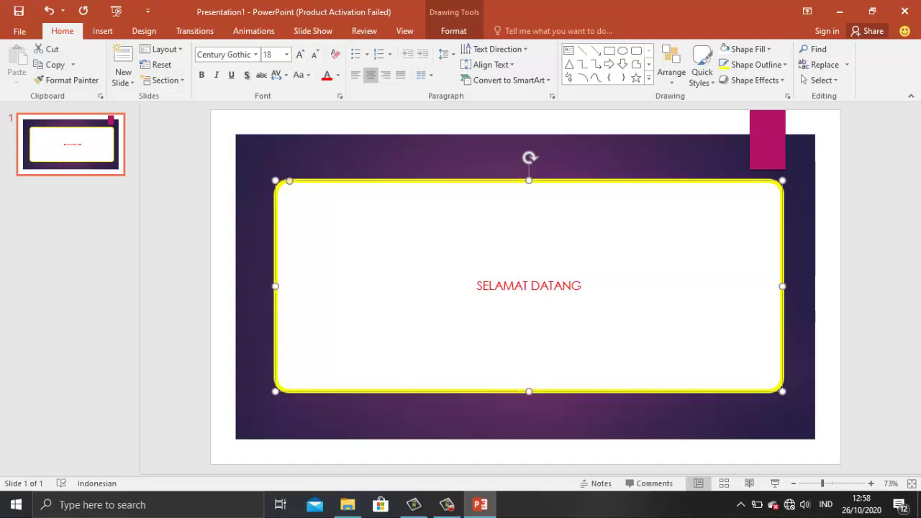
- Nudge the text box slightly left and back right
key(Left)
key(Left)
key(Left)
key(Left)
key(Right)
key(Right)
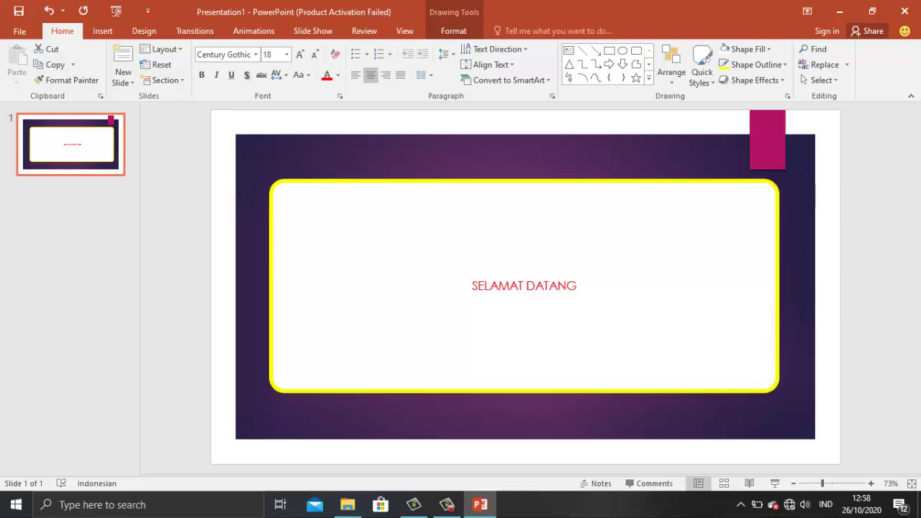
key(Right)
- Select SELAMAT DATANG and enlarge it step by step to 80 pt
drag(474, 286, 581, 286)
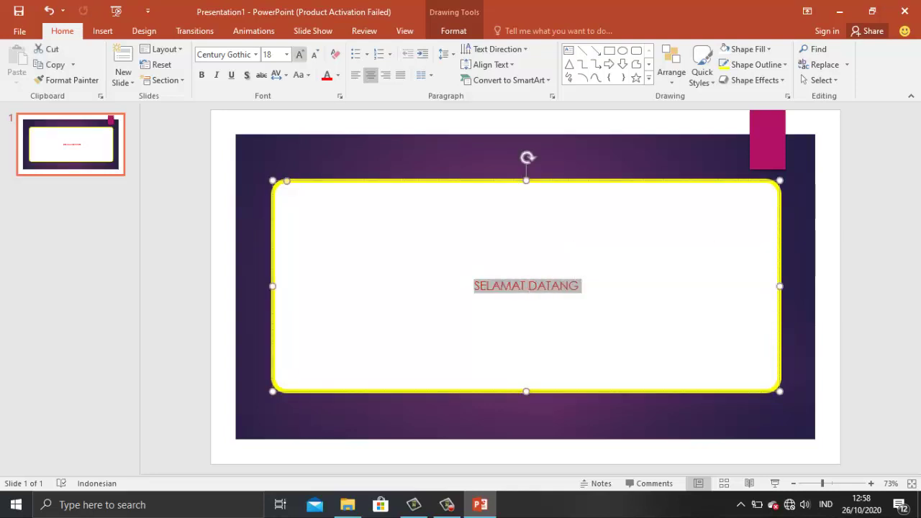
click(299, 55)
click(299, 55)
click(300, 55)
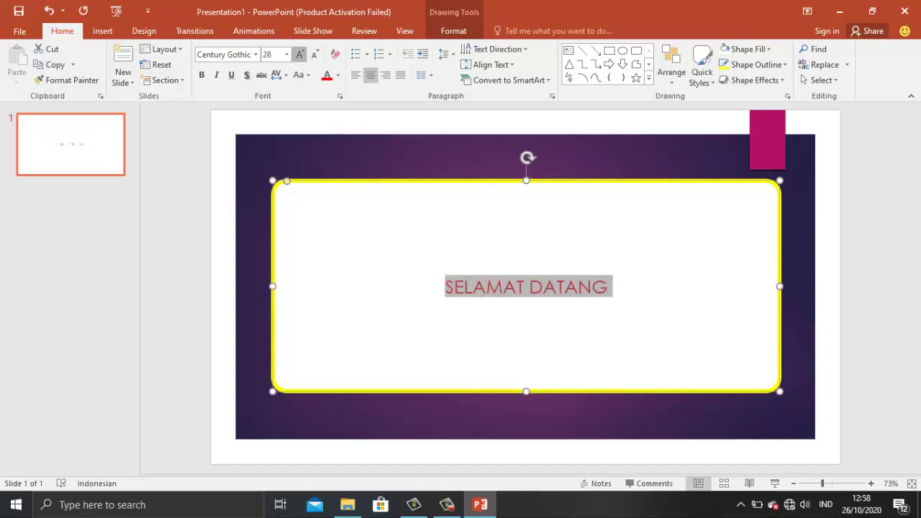
click(300, 54)
click(299, 55)
click(299, 55)
click(300, 55)
click(300, 55)
click(299, 55)
click(300, 55)
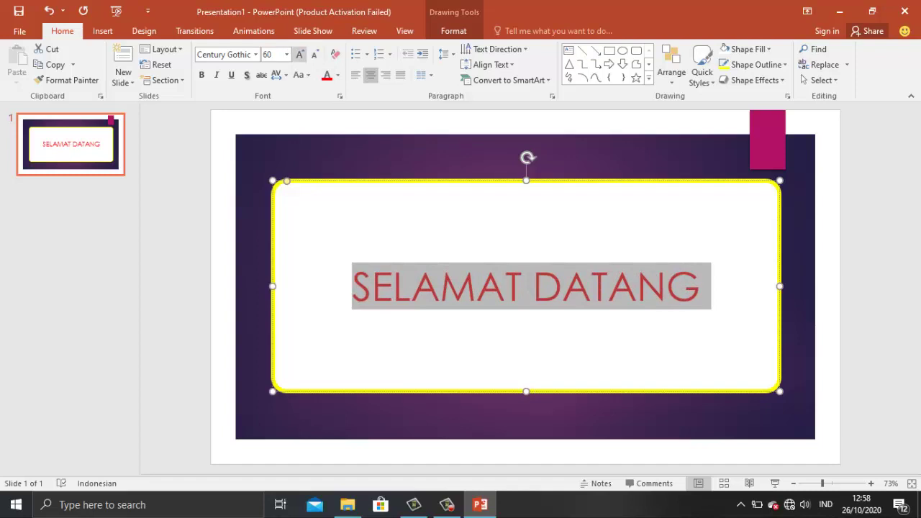
click(299, 55)
click(300, 54)
click(299, 54)
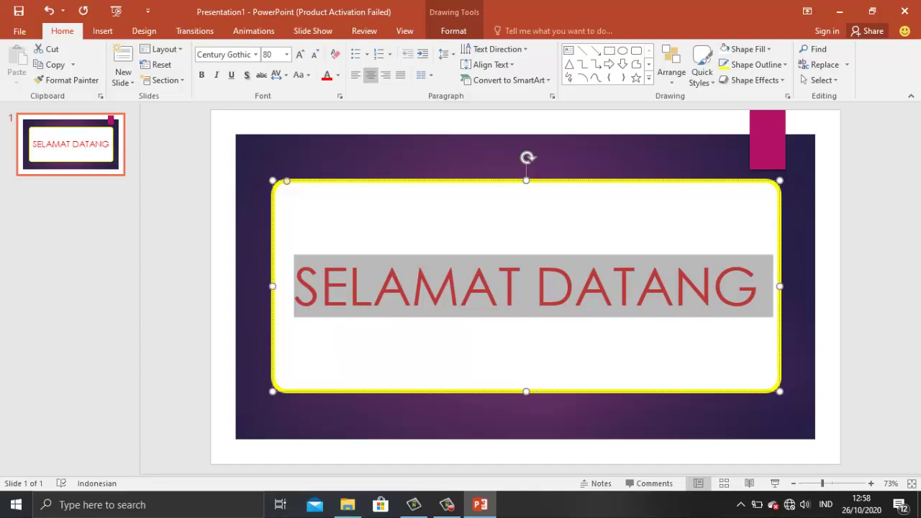
- Give the text a shadow and bold, trying underline and then removing it
click(246, 74)
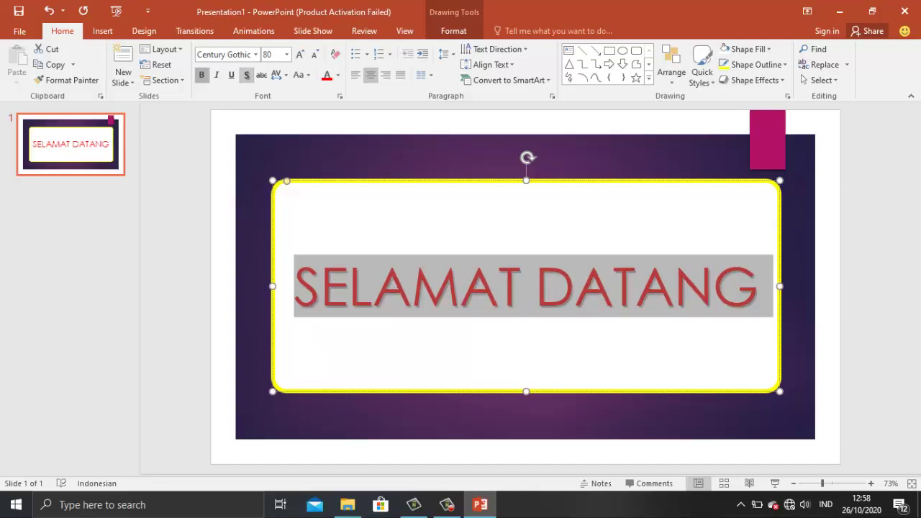
click(202, 74)
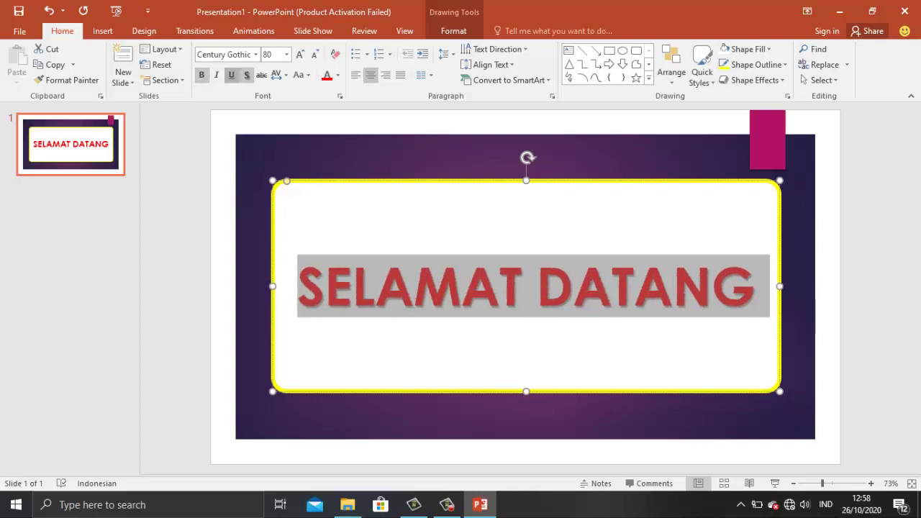
click(231, 75)
click(231, 74)
- Reselect the whole SELAMAT DATANG line
key(Escape)
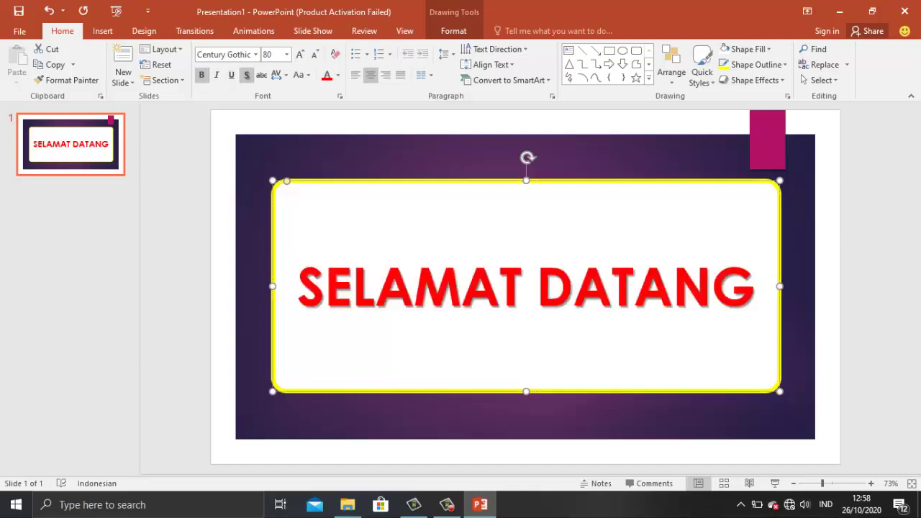
mouse_move(298, 287)
mouse_down()
mouse_move(755, 287)
mouse_move(461, 287)
mouse_up()
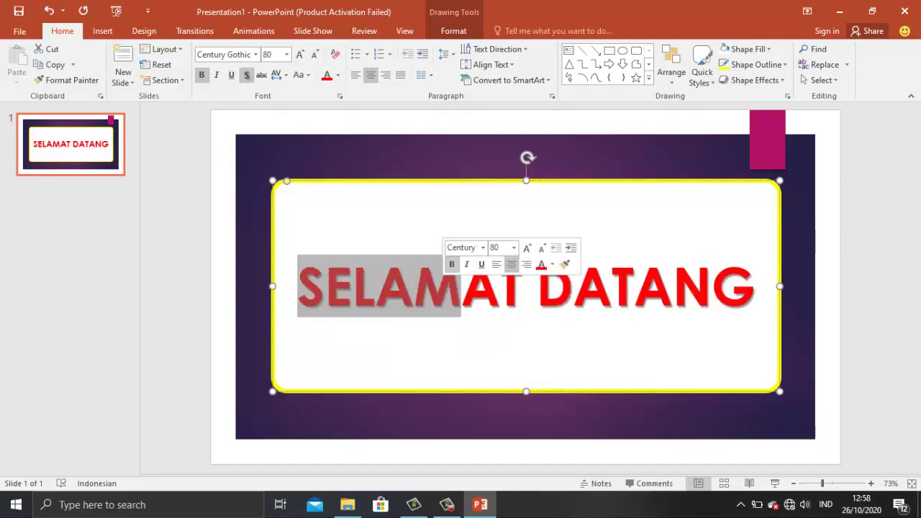
click(573, 286)
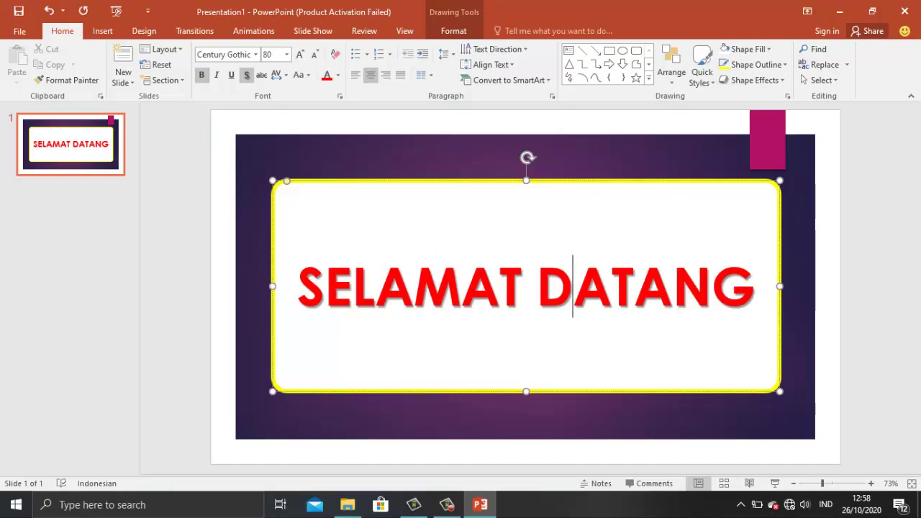
drag(298, 286, 764, 287)
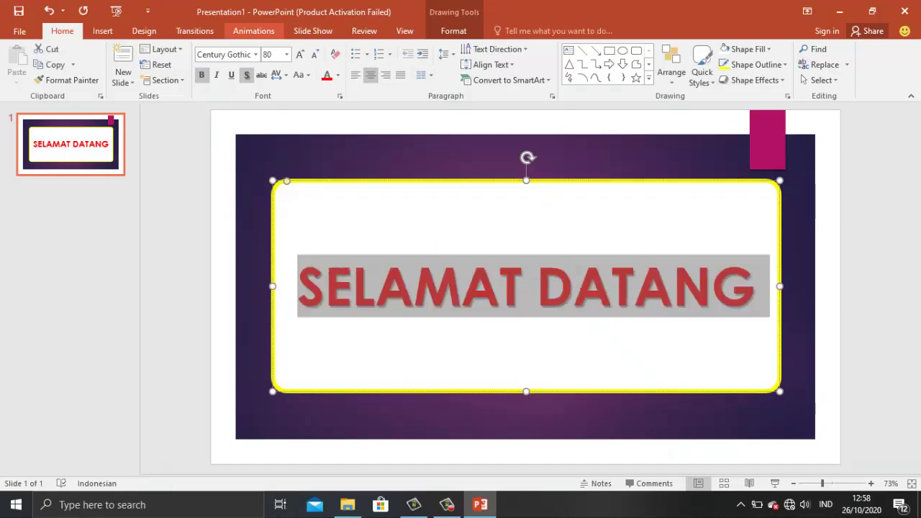
- Try the Split and Wipe entrances, then apply the Shape entrance animation
click(254, 30)
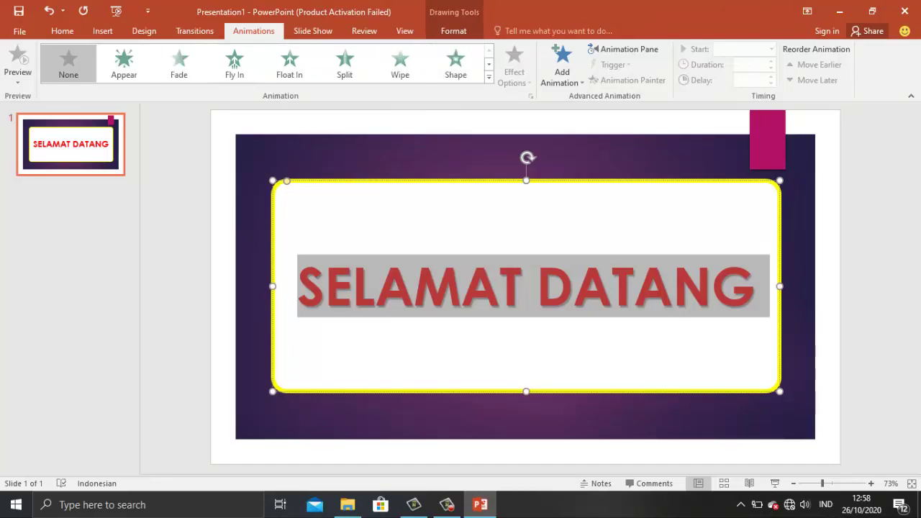
click(344, 61)
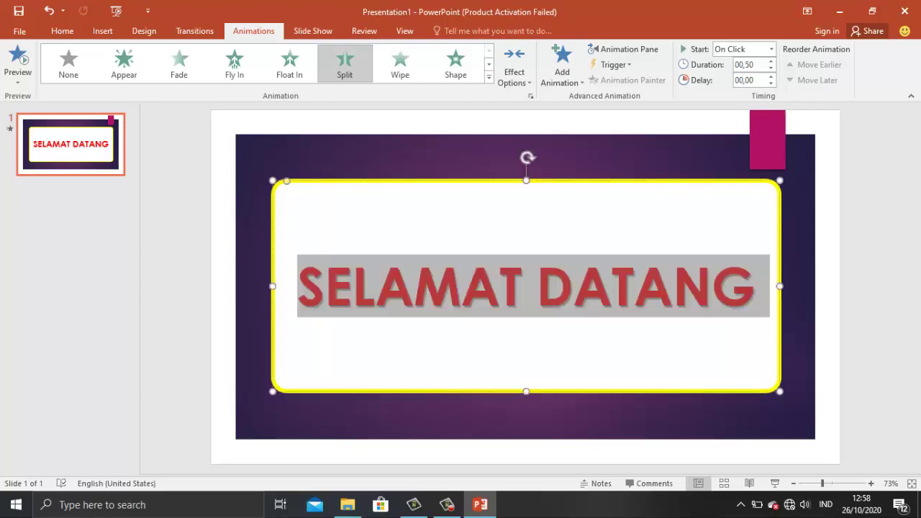
click(401, 61)
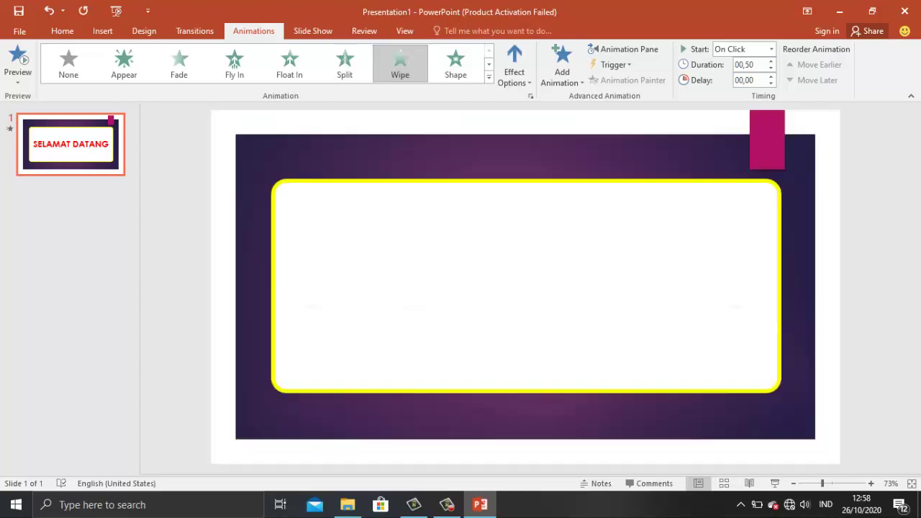
click(455, 62)
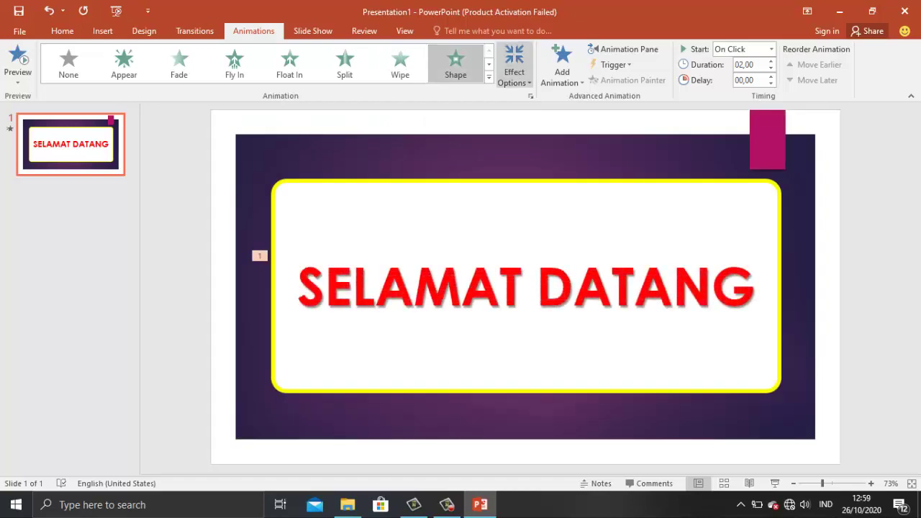
- Check the Shape effect options, then open the Add Animation gallery
click(514, 68)
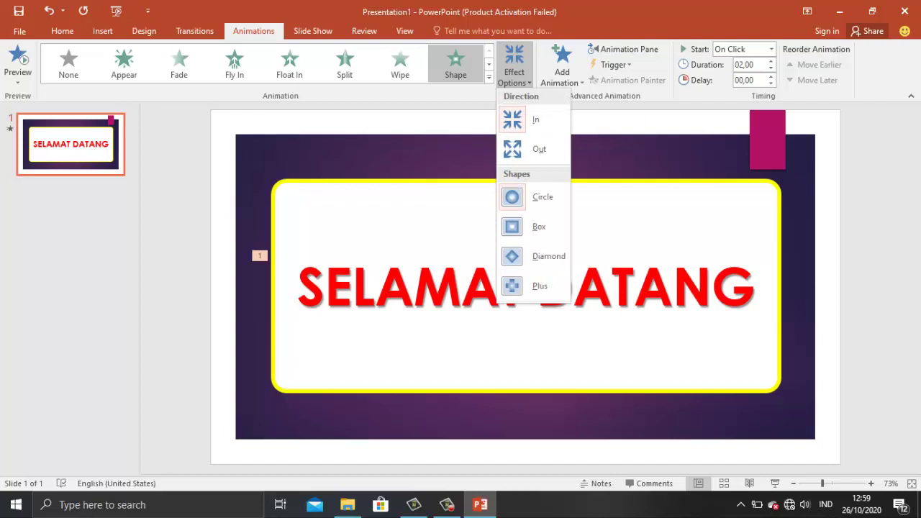
click(514, 68)
click(561, 68)
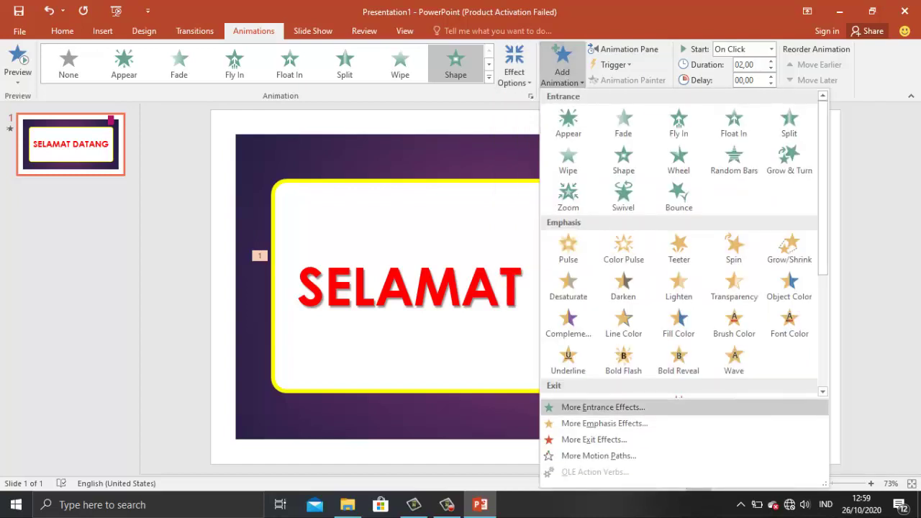
- Preview Fly In, Random Bars, Wheel, Fade, Zoom and Center Revolve, then apply Fade
click(603, 407)
drag(432, 104, 97, 103)
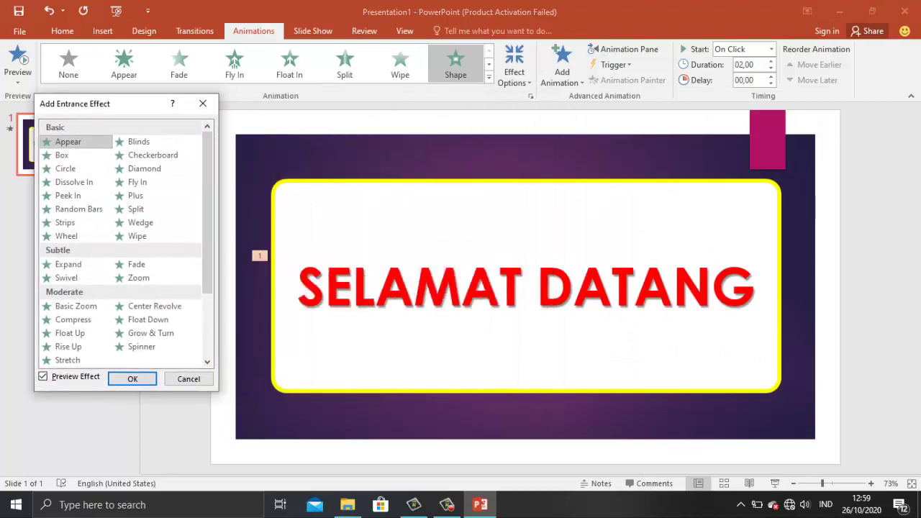
click(137, 182)
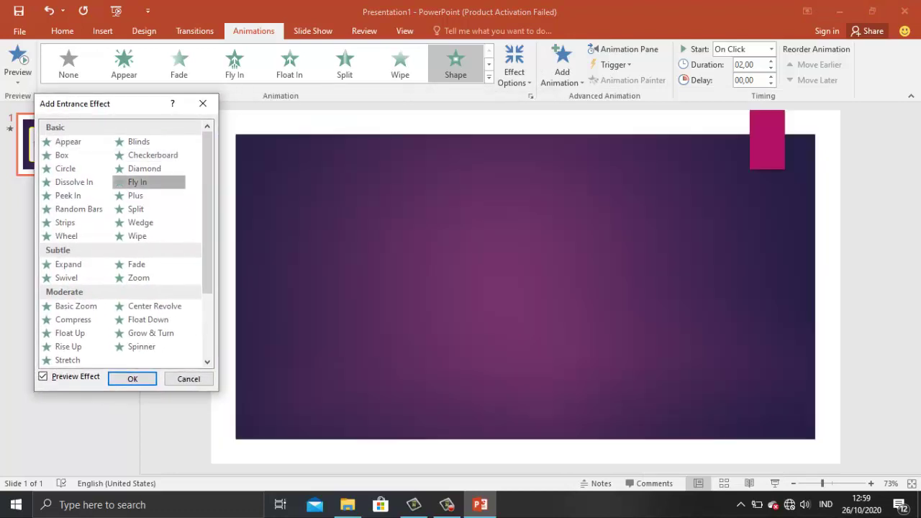
click(79, 208)
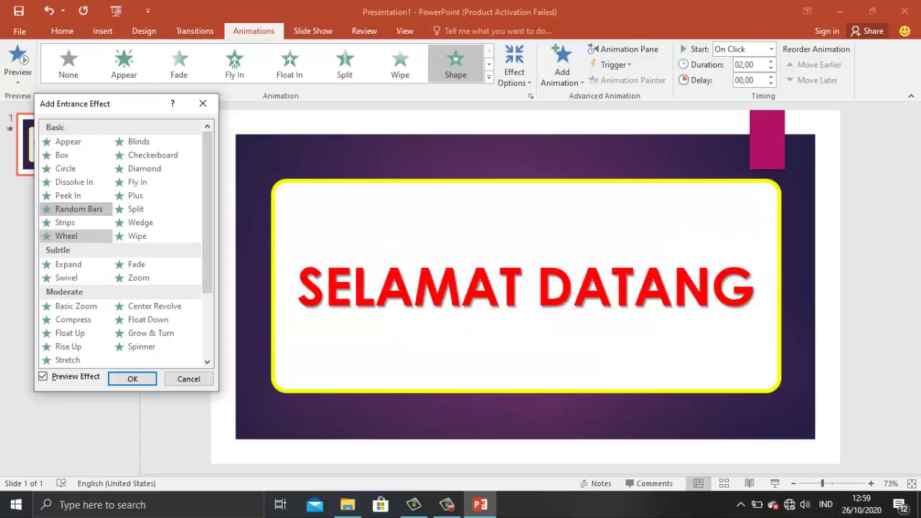
click(66, 236)
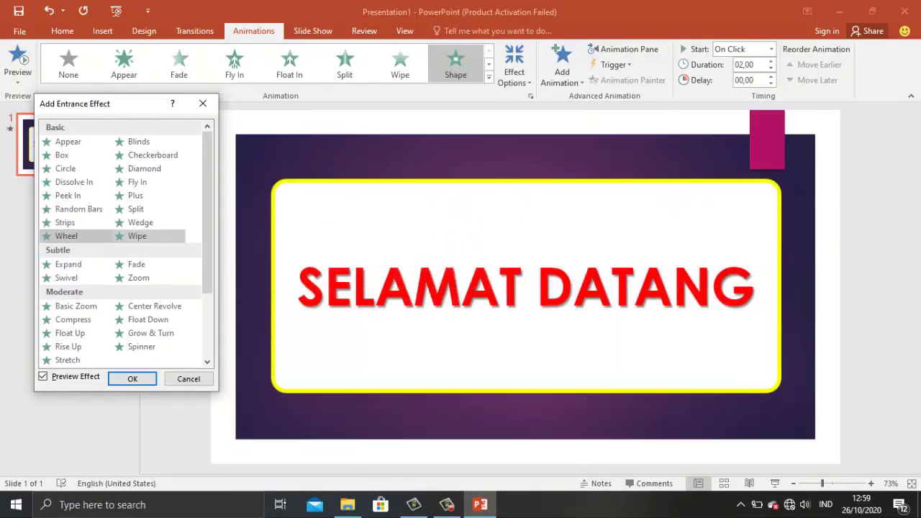
click(137, 264)
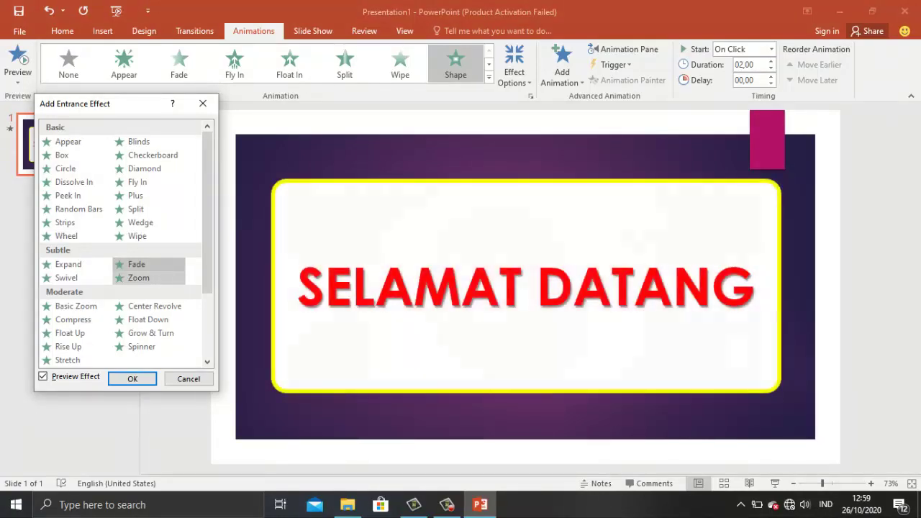
click(137, 278)
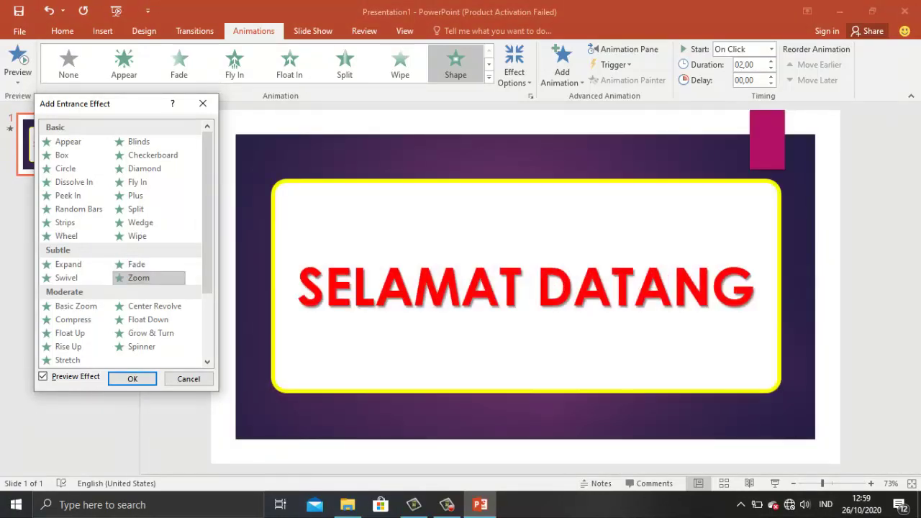
click(152, 306)
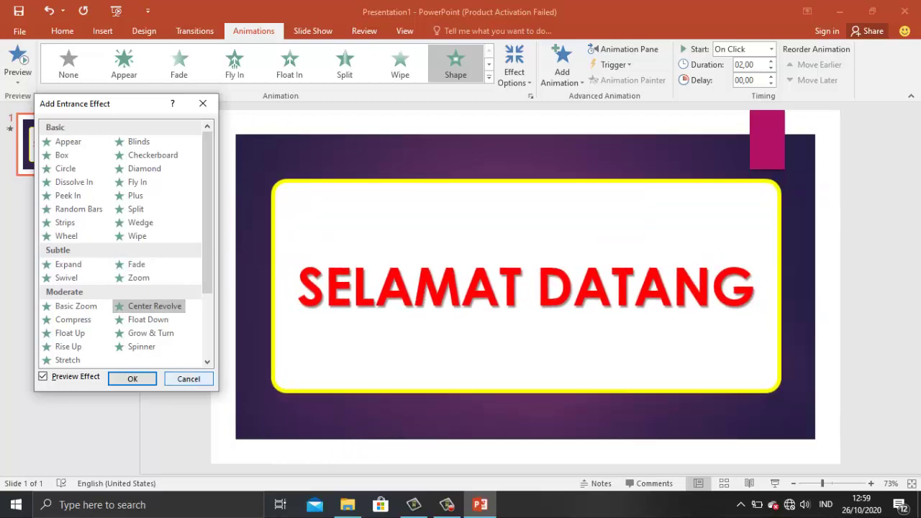
click(132, 379)
click(179, 63)
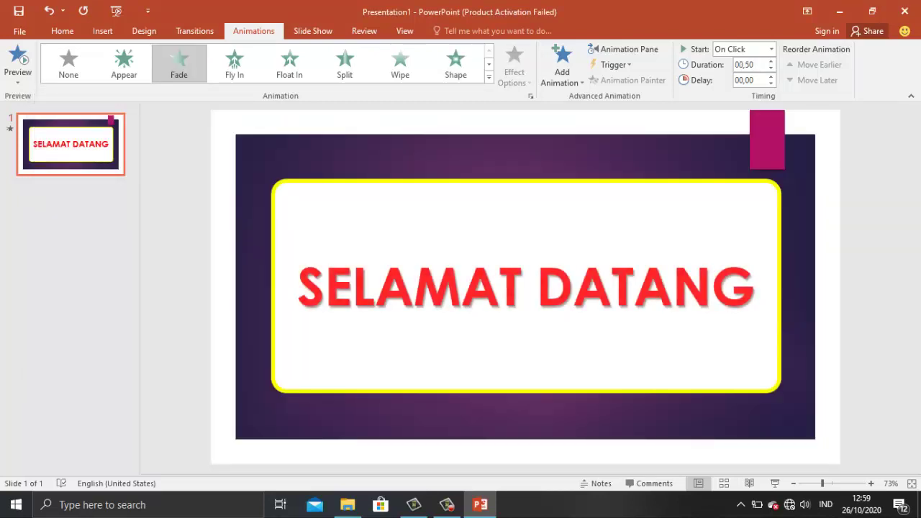
- Try and drop Appear, then reselect SELAMAT DATANG and apply the Split entrance instead of Fade
click(124, 62)
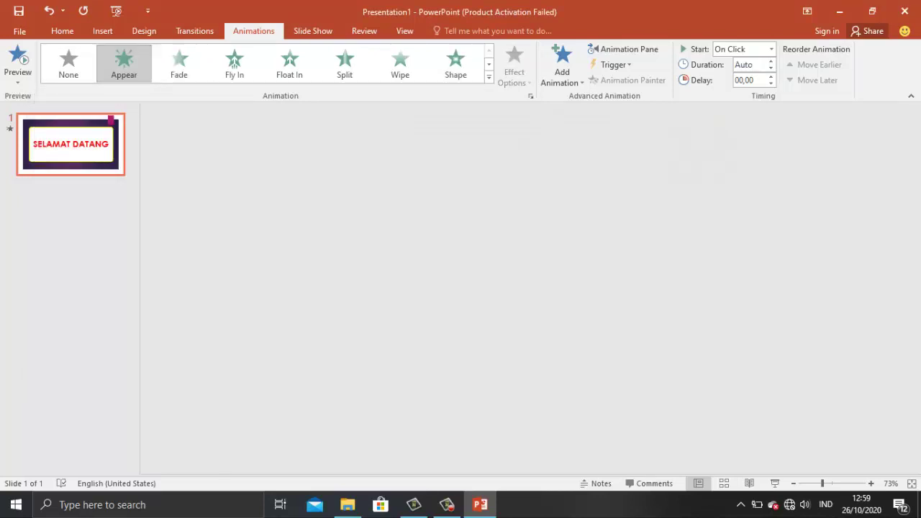
key(Escape)
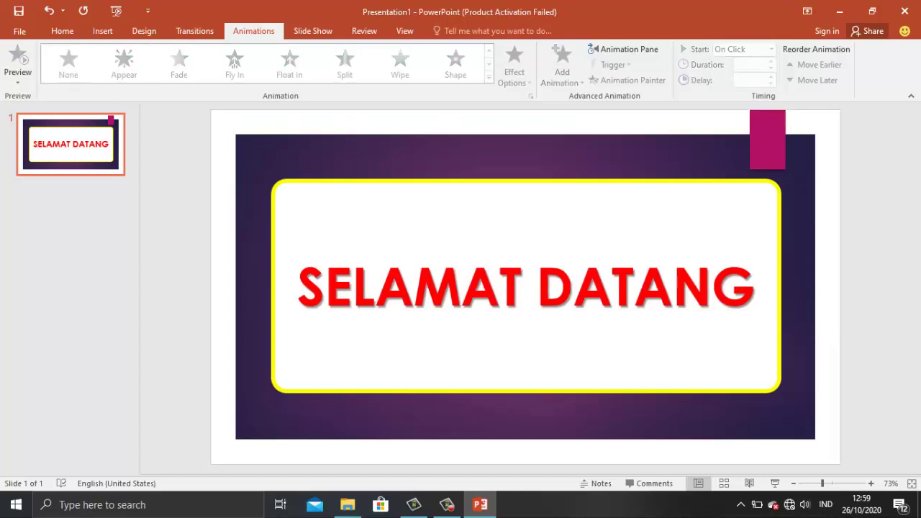
click(573, 288)
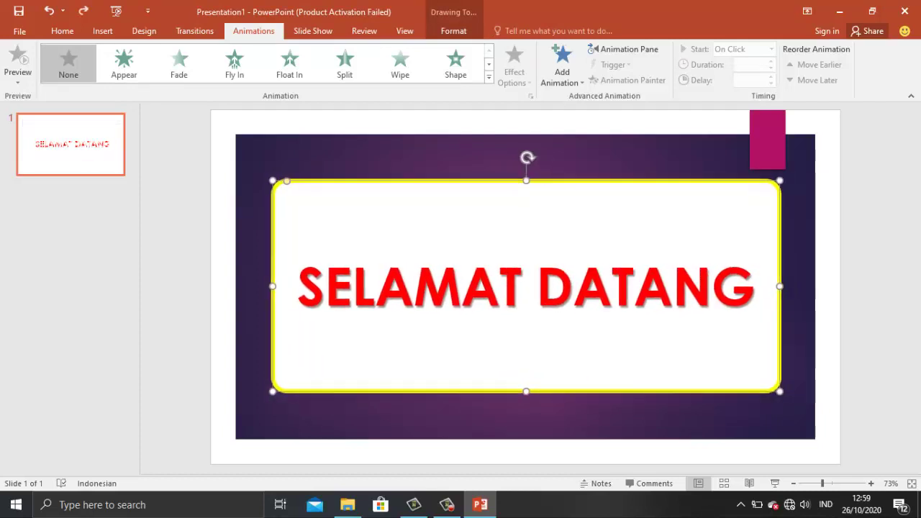
key(Home)
key(shift+Right)
key(shift+Right)
key(shift+Right)
key(shift+Right)
key(shift+Right)
key(shift+Right)
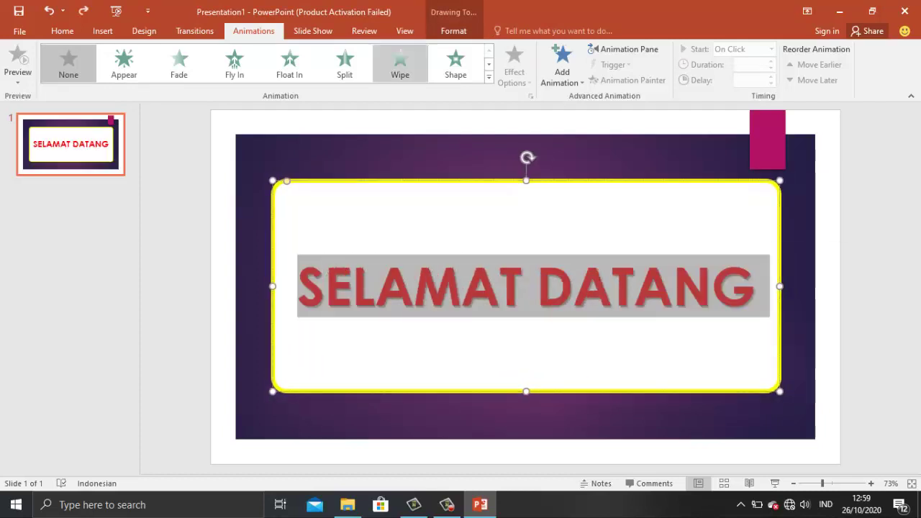
click(345, 63)
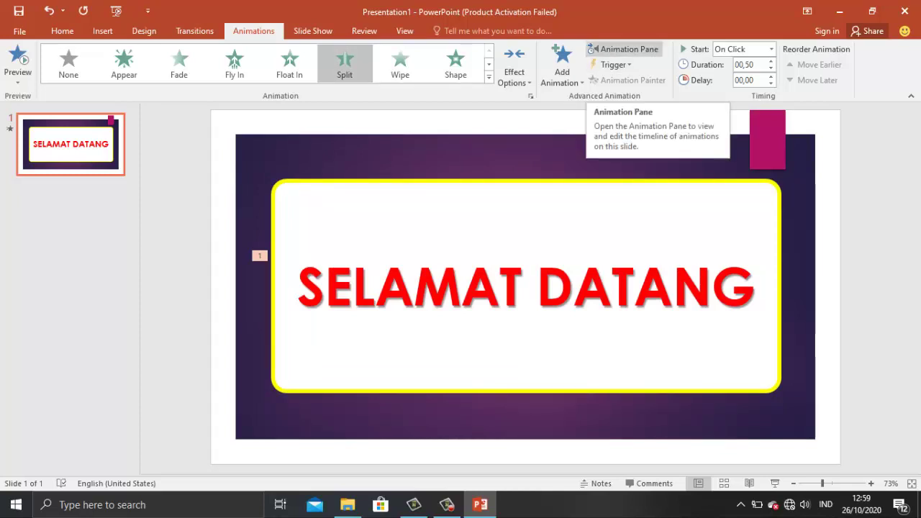
click(623, 49)
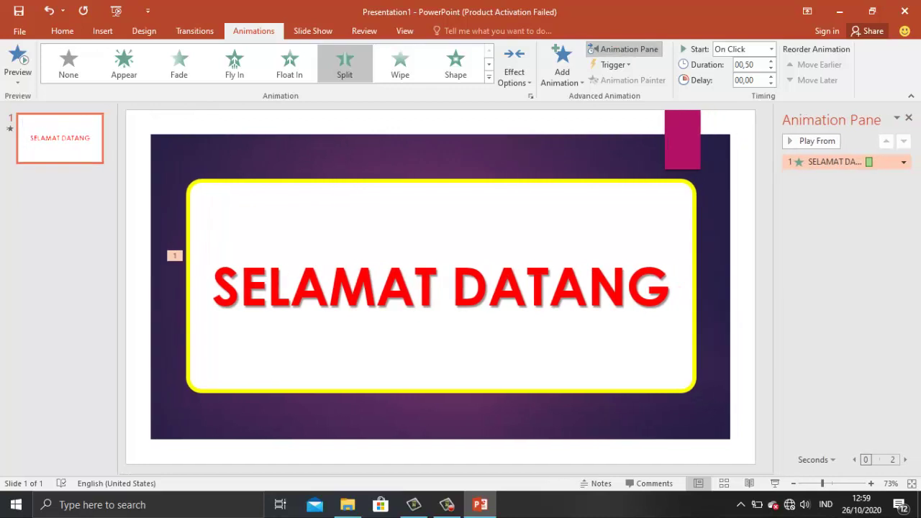
click(835, 162)
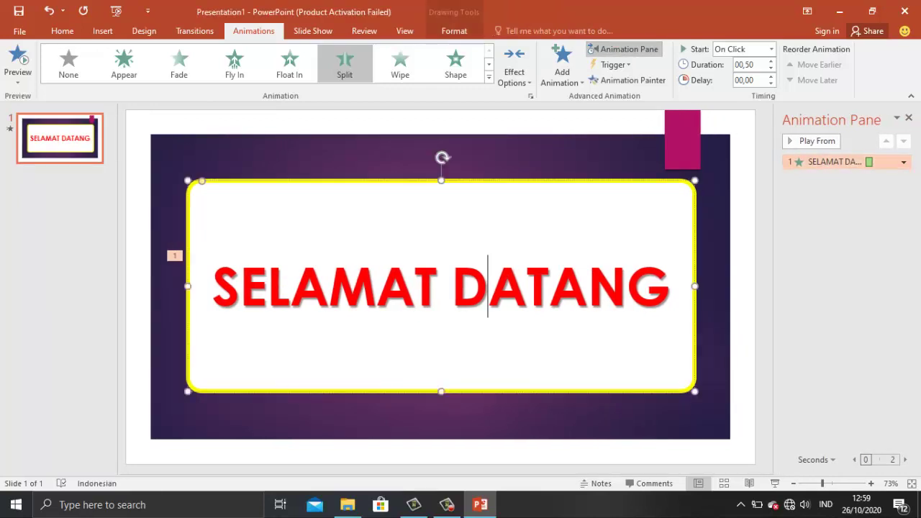
click(904, 162)
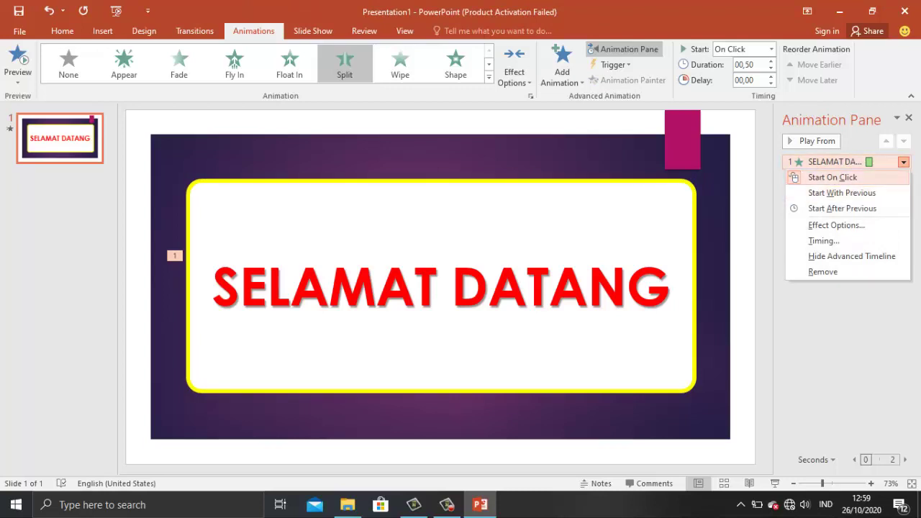
key(Escape)
key(Escape)
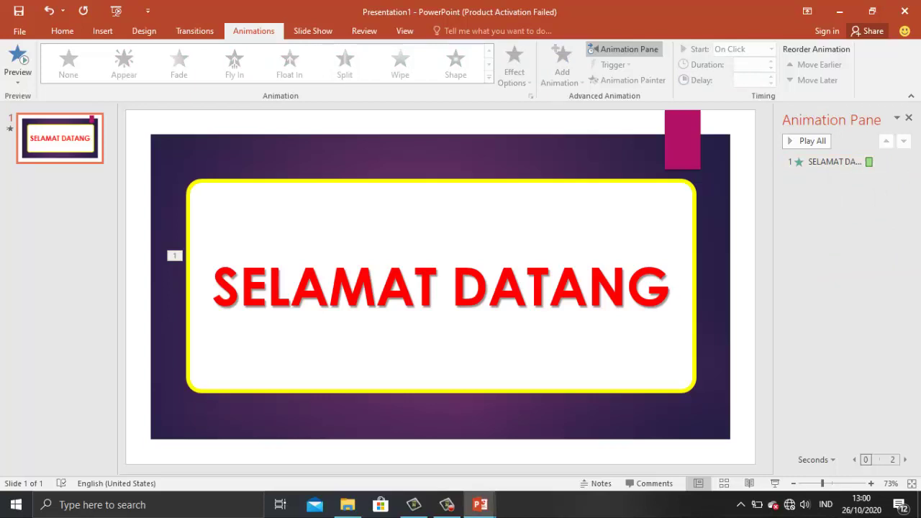
key(F5)
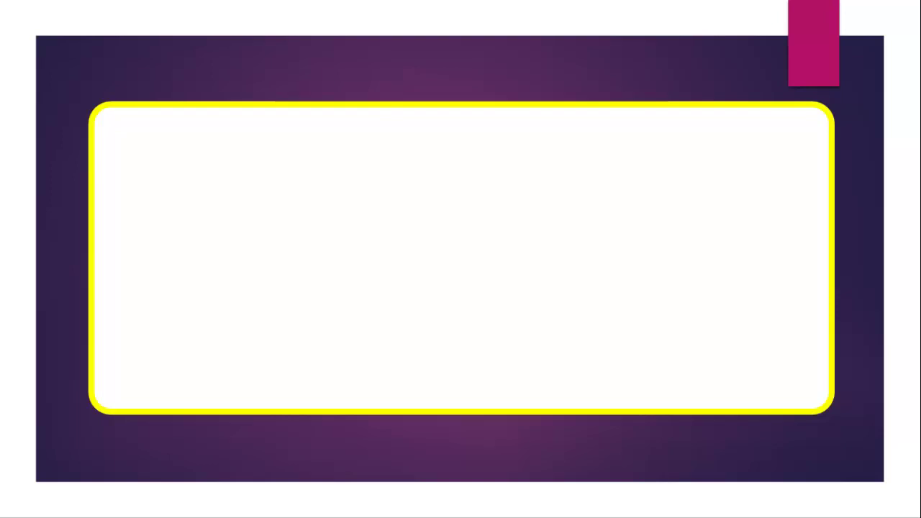
key(space)
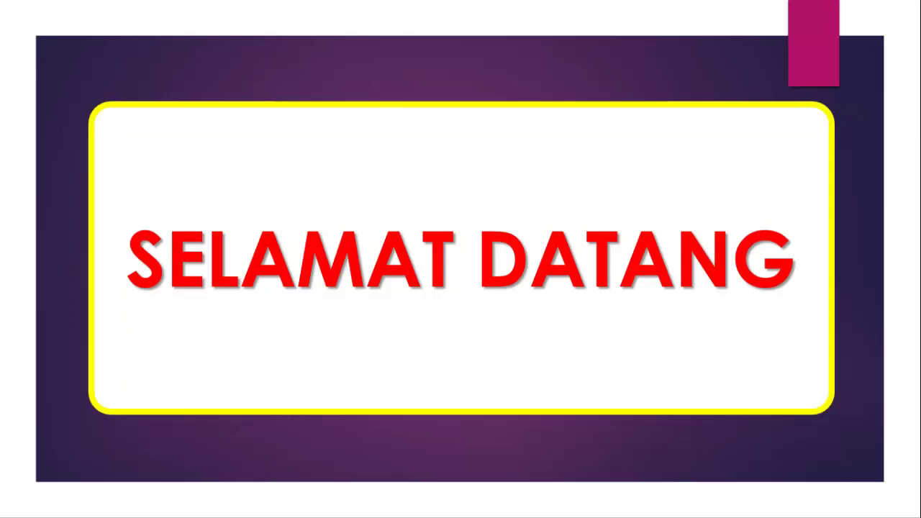
key(Escape)
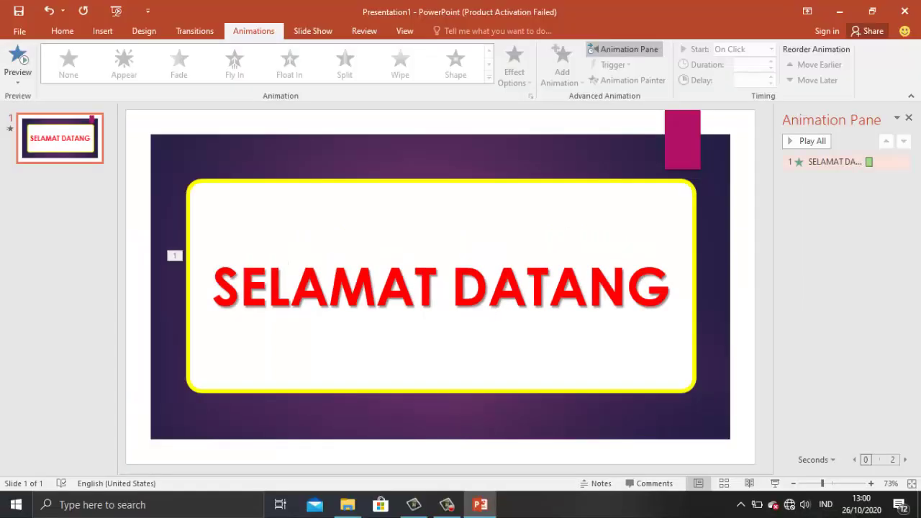
- Set the title's animation to Start With Previous in the Animation Pane
click(831, 162)
click(904, 162)
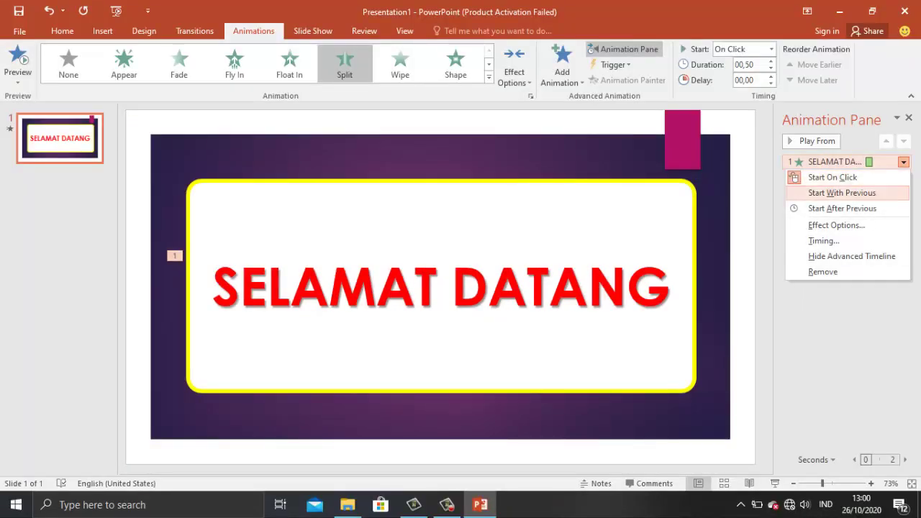
click(842, 193)
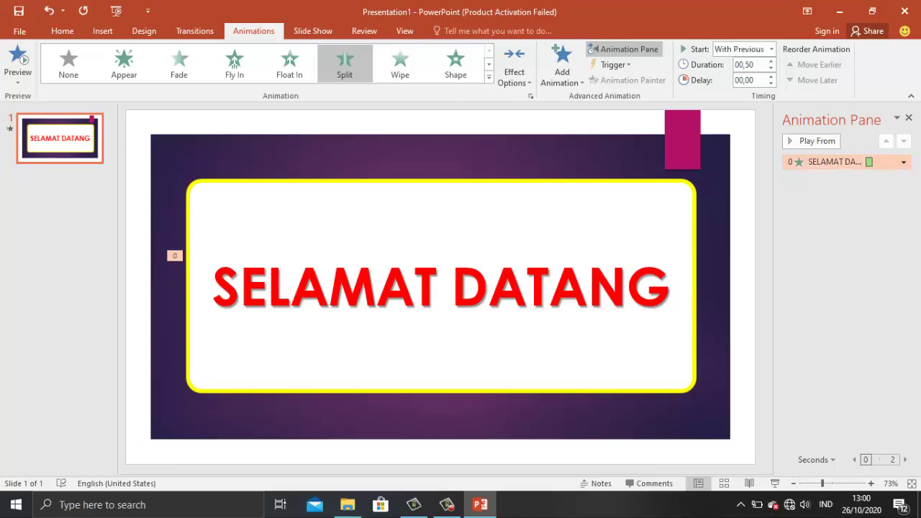
click(904, 162)
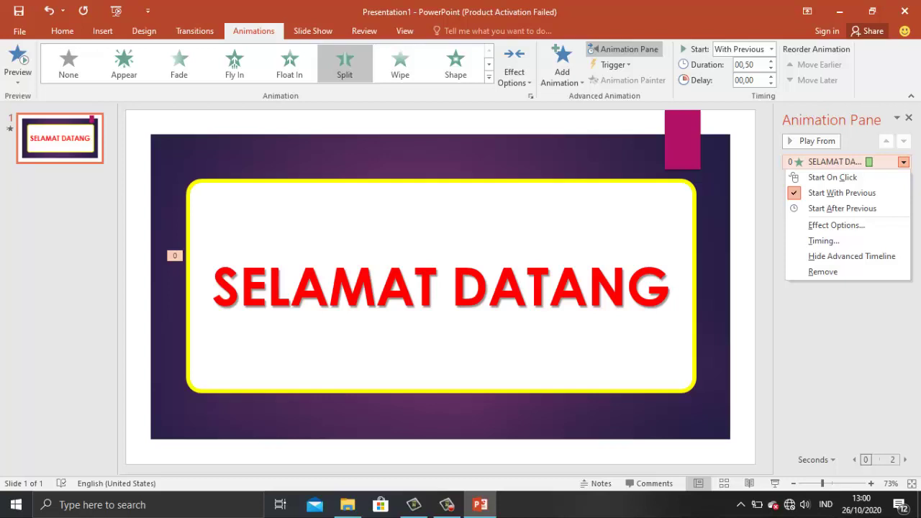
key(Escape)
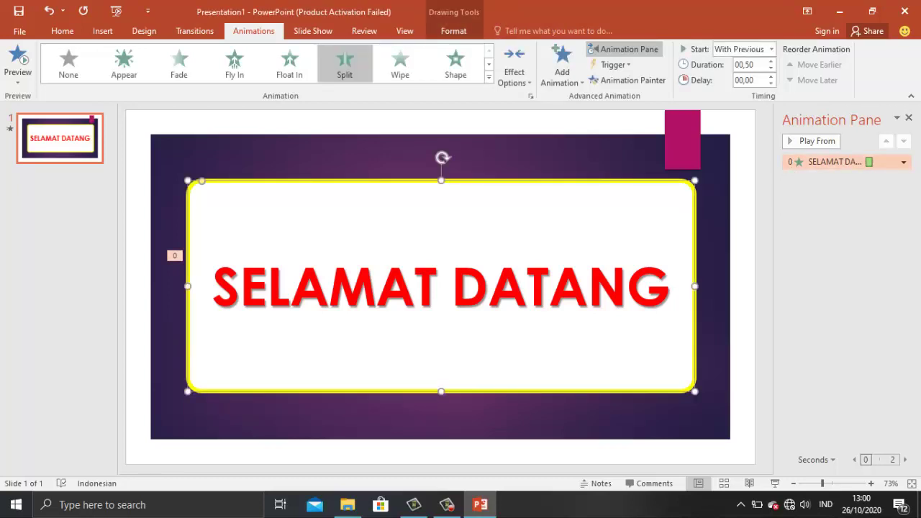
- Preview the slide twice as a full-screen slide show
key(F5)
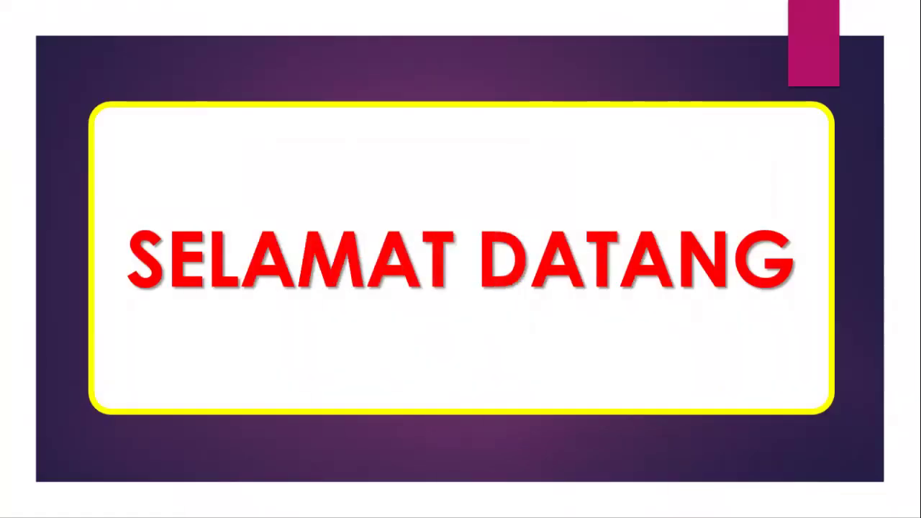
key(Escape)
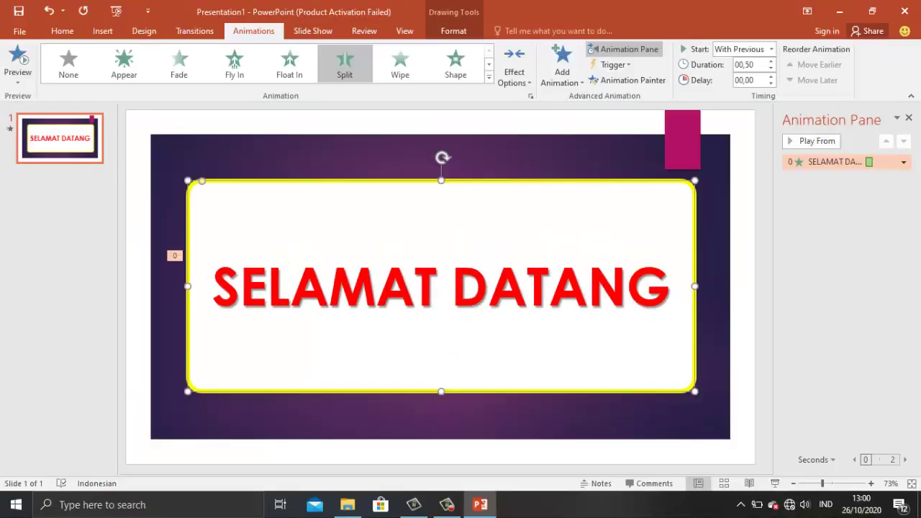
key(F5)
- Set a 3-second delay on the SELAMAT DATANG Split animation in its Timing settings
click(904, 162)
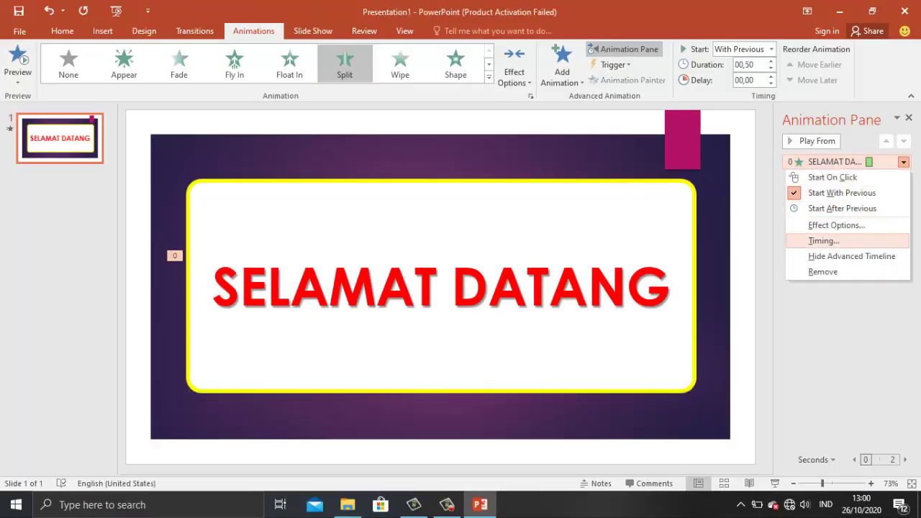
click(823, 241)
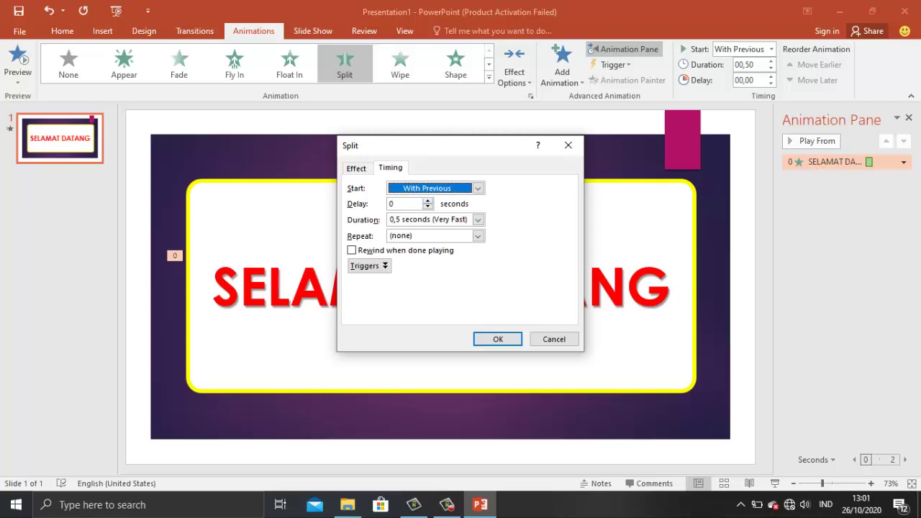
key(Tab)
key(Up)
key(Up)
key(Up)
key(Up)
key(Up)
key(Up)
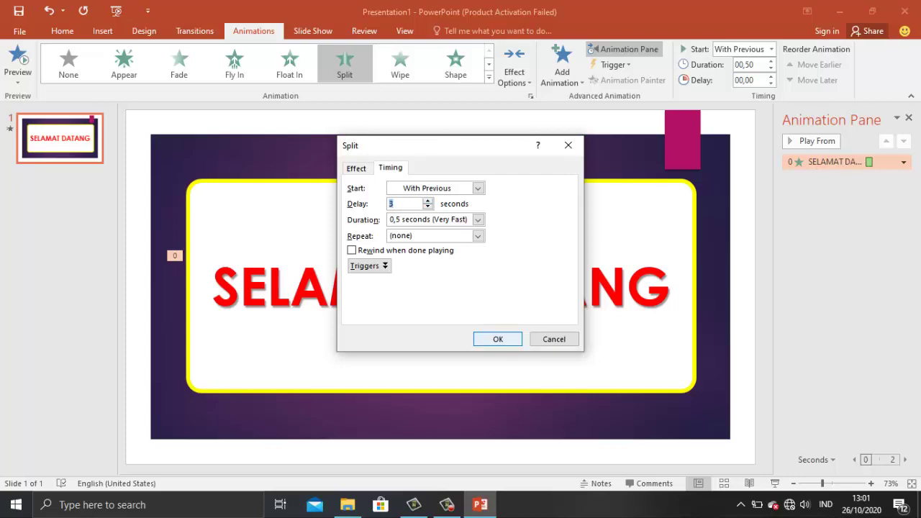
key(Return)
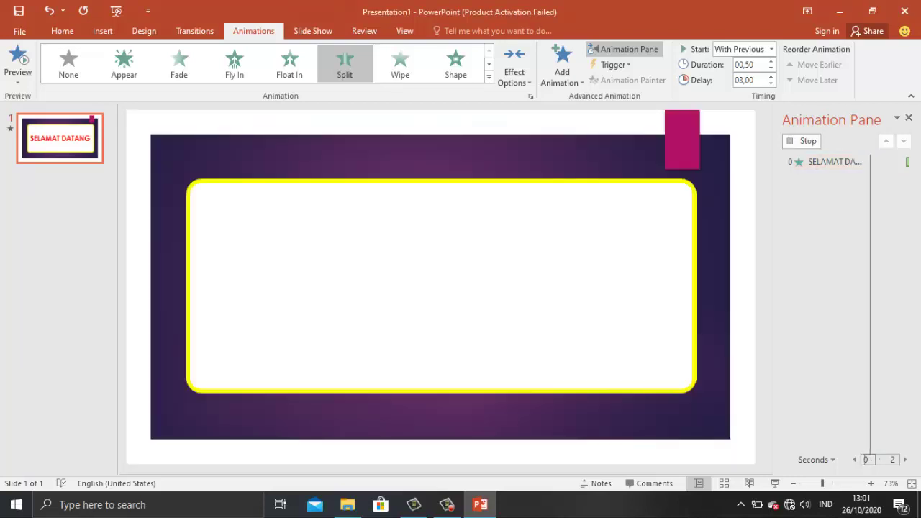
key(F5)
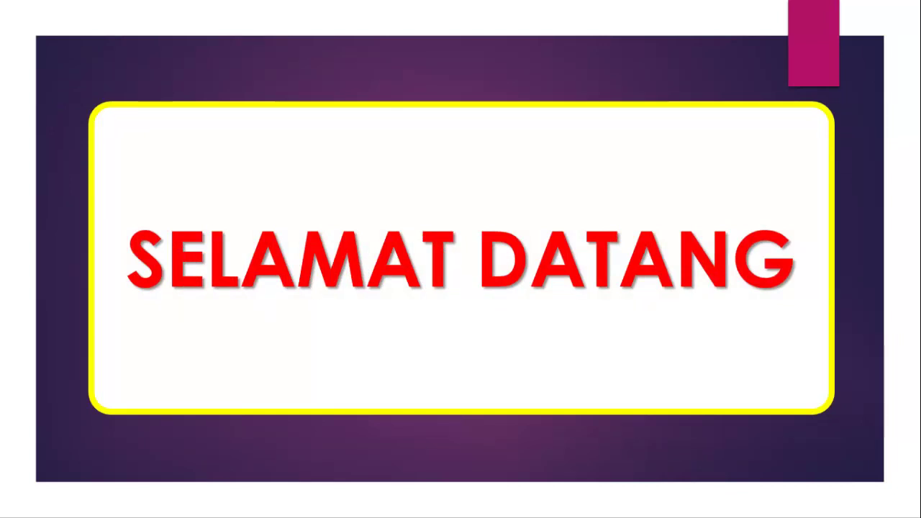
key(Escape)
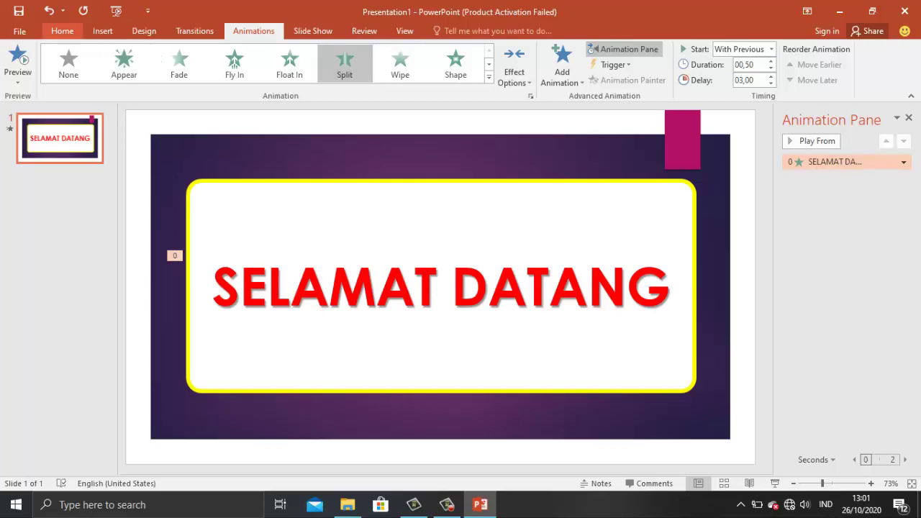
- Return to the Home tab and place the cursor in the title text
click(62, 31)
click(102, 31)
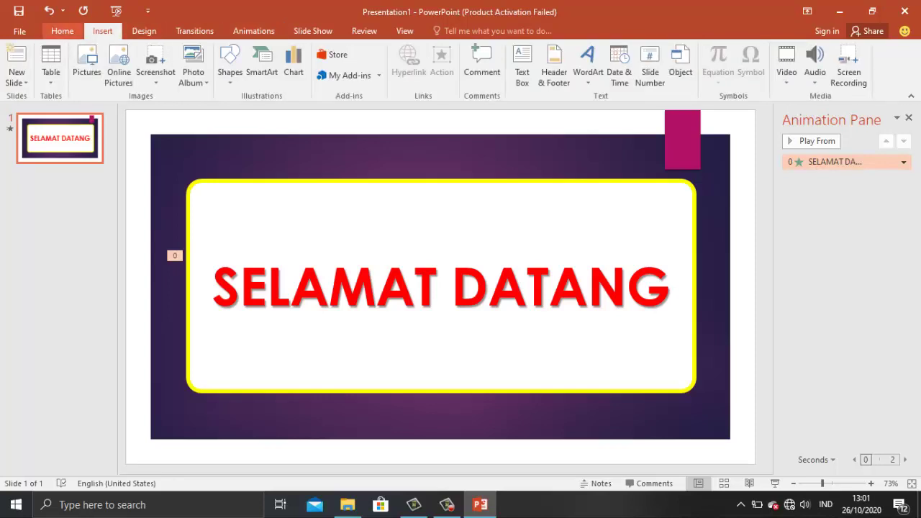
click(62, 31)
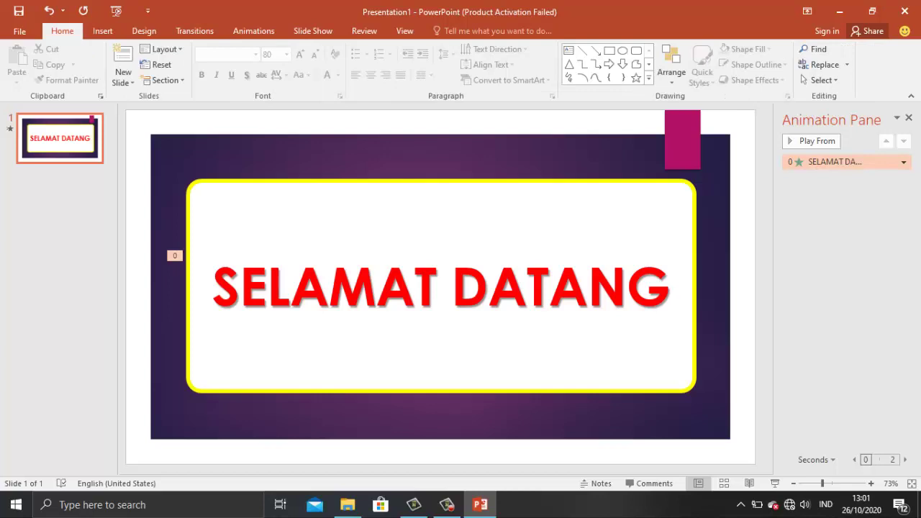
click(835, 161)
click(212, 286)
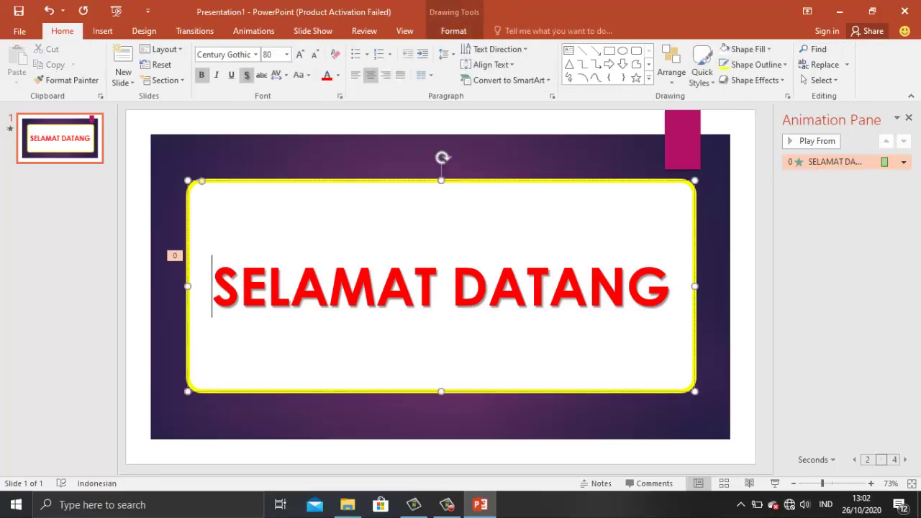
click(670, 286)
click(212, 287)
- Select the entire SELAMAT DATANG line inside the box
key(shift+Right)
key(shift+Right)
key(shift+Right)
drag(415, 286, 680, 292)
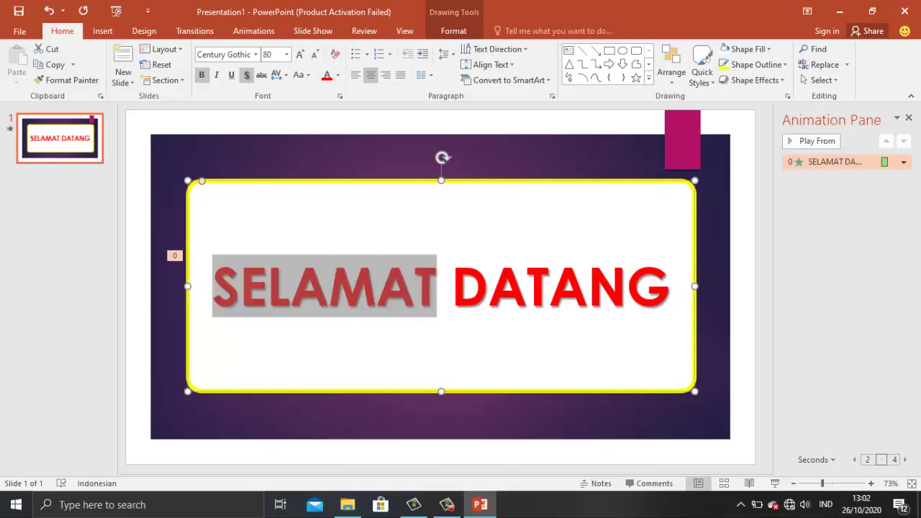
click(441, 338)
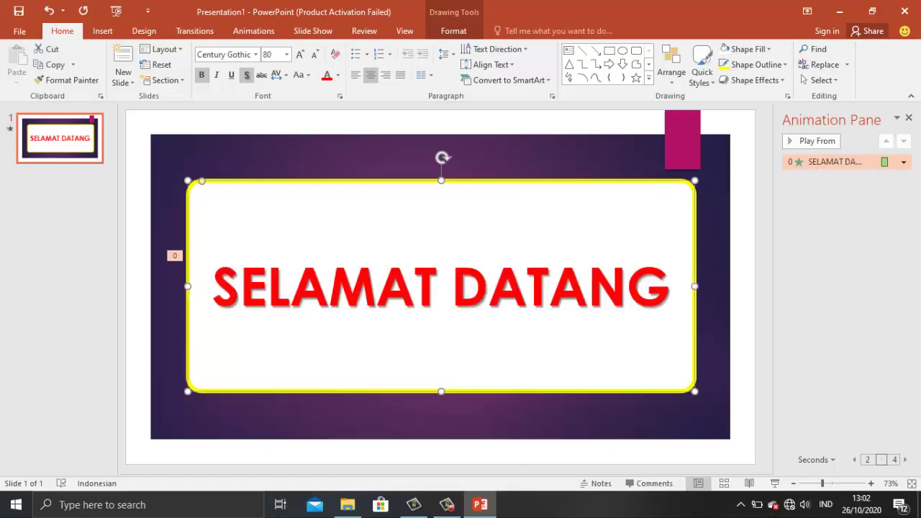
key(shift+Right)
key(shift+Right)
key(shift+Right)
key(shift+Right)
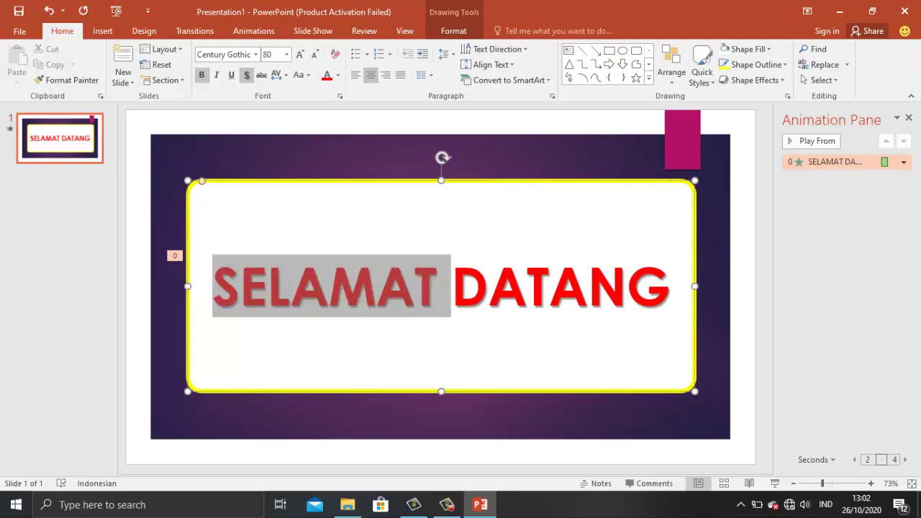
key(shift+Right)
key(shift+Right)
key(shift+Right)
key(Right)
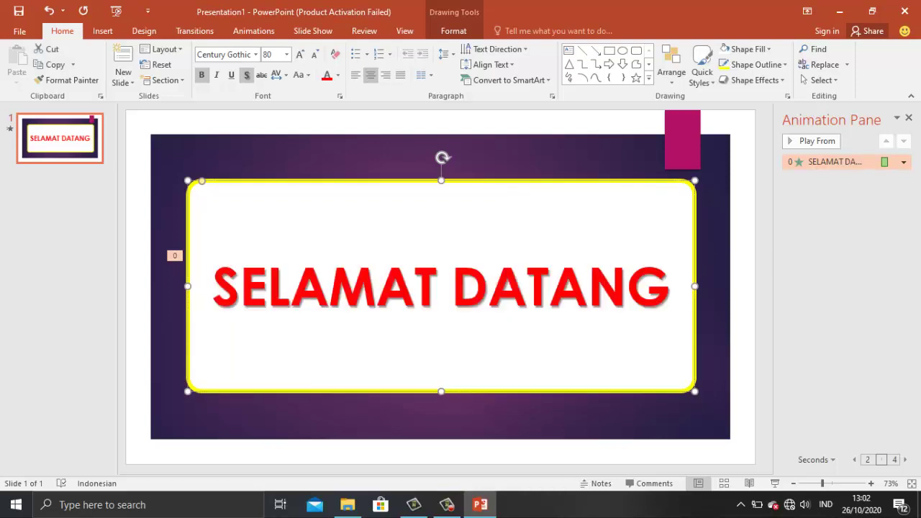
key(shift+Right)
key(shift+Right)
key(shift+Right)
key(shift+Right)
key(shift+Right)
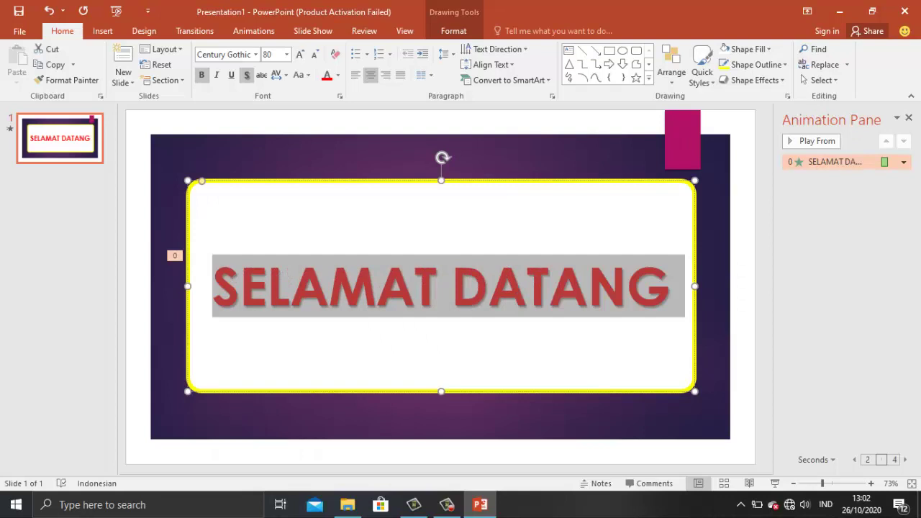
click(329, 286)
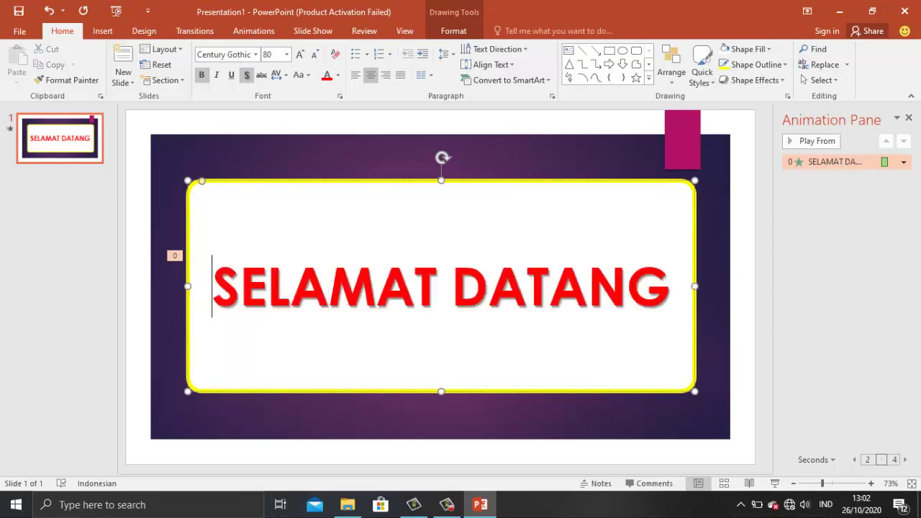
drag(213, 286, 684, 288)
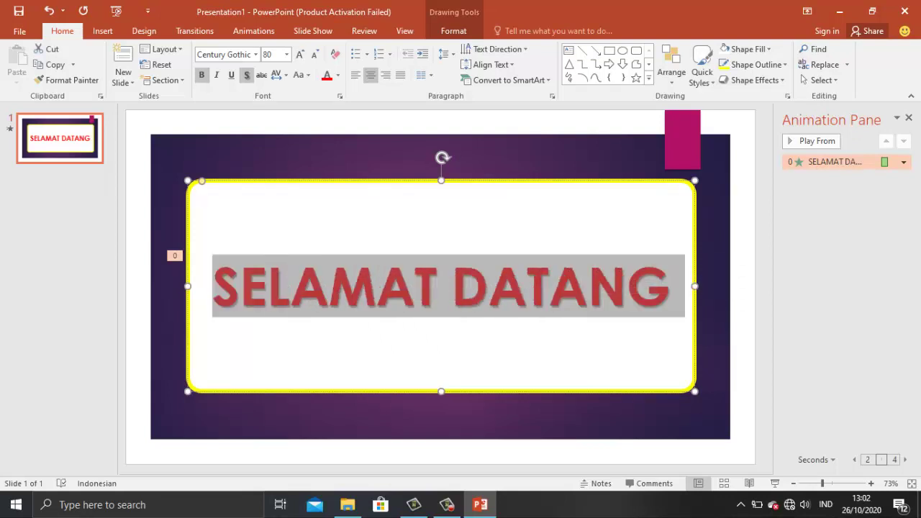